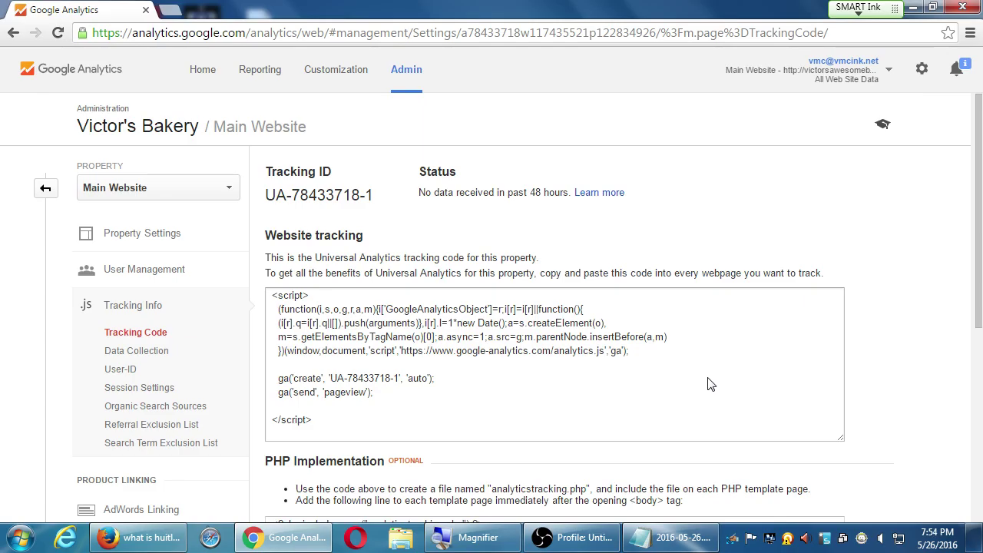
# Open the Aqui es Texcoco property's Audience Overview from the Home account list
pyautogui.click(203, 70)
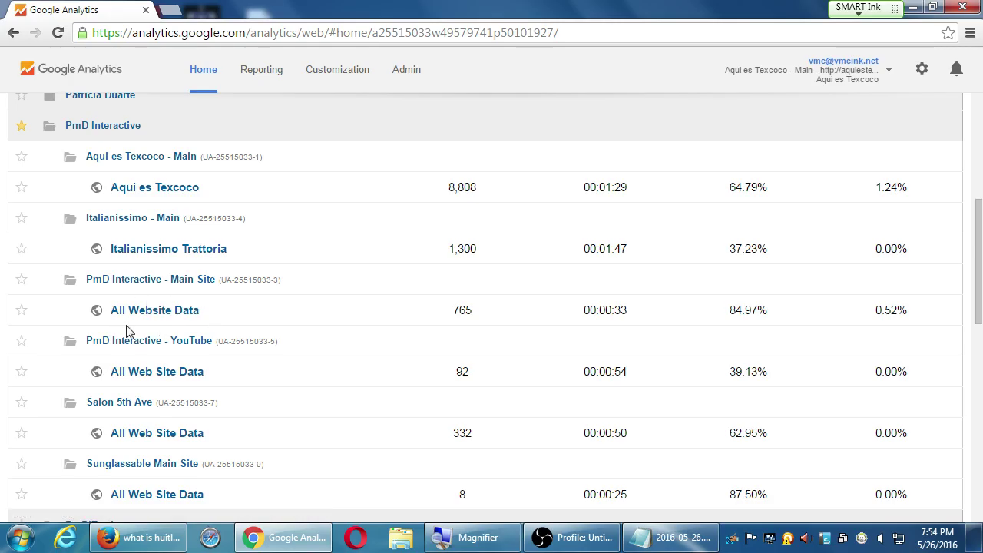
pyautogui.click(140, 192)
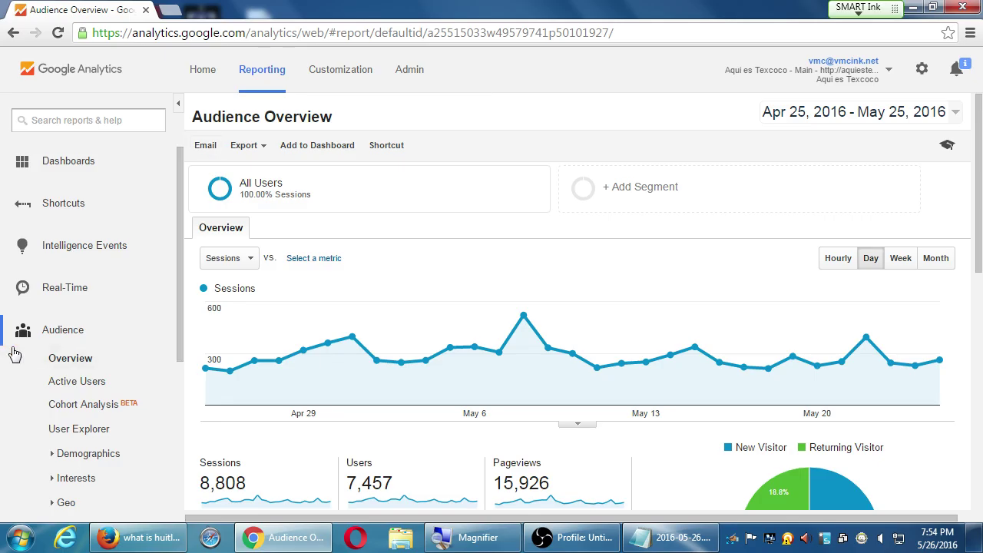
# Collapse Audience and open Real-Time Overview, which shows 2 active users
pyautogui.click(68, 329)
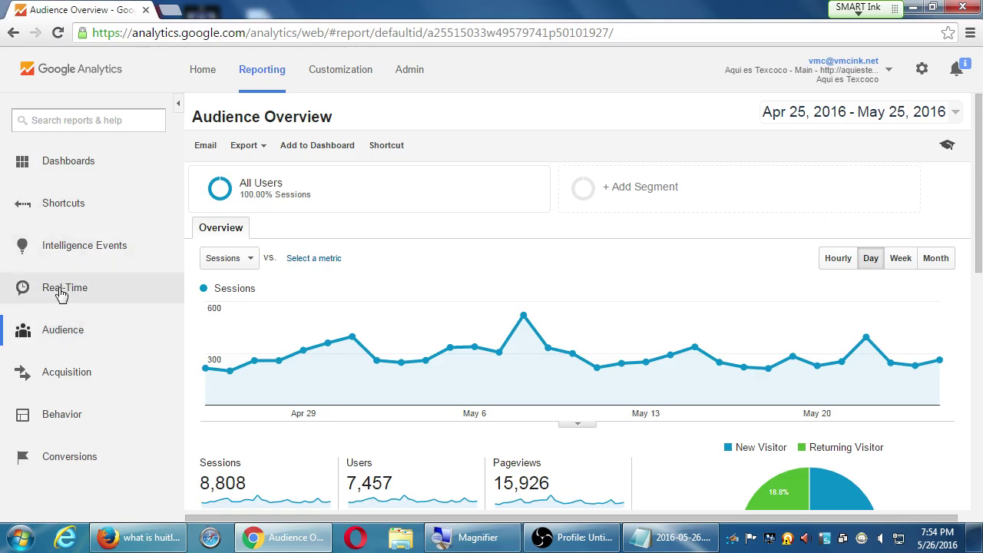
pyautogui.click(60, 290)
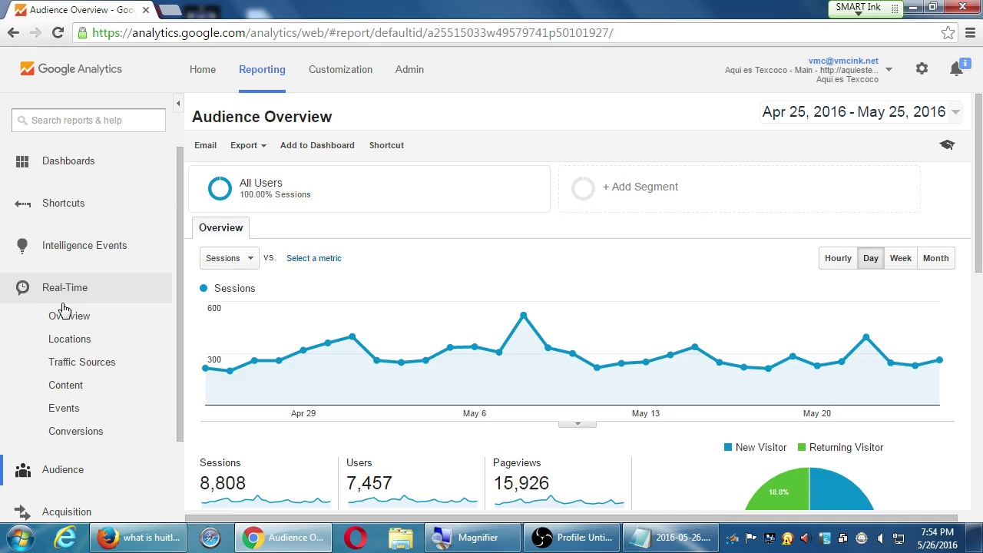
pyautogui.click(65, 318)
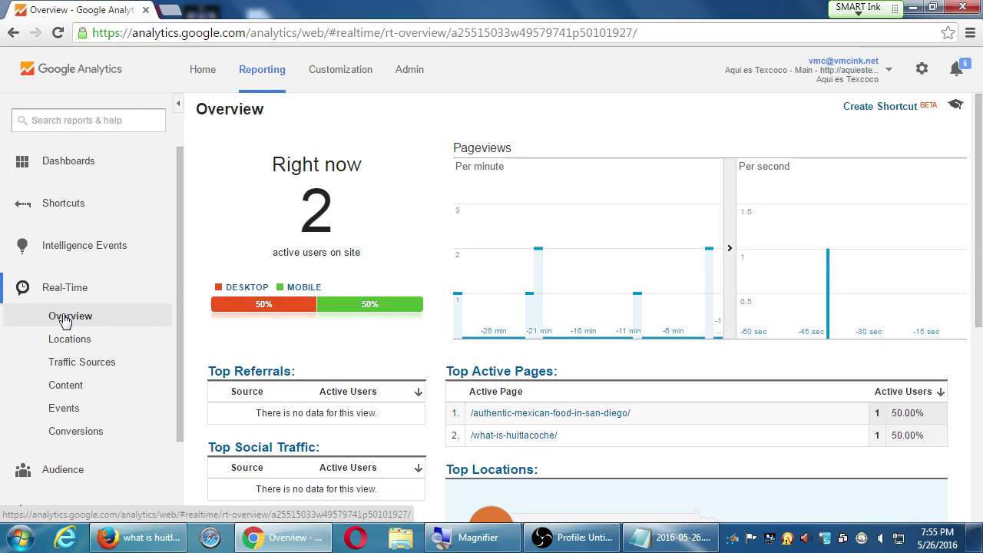
# Collapse Real-Time and expand Audience to list Overview, Active Users, Cohort Analysis and more
pyautogui.click(69, 290)
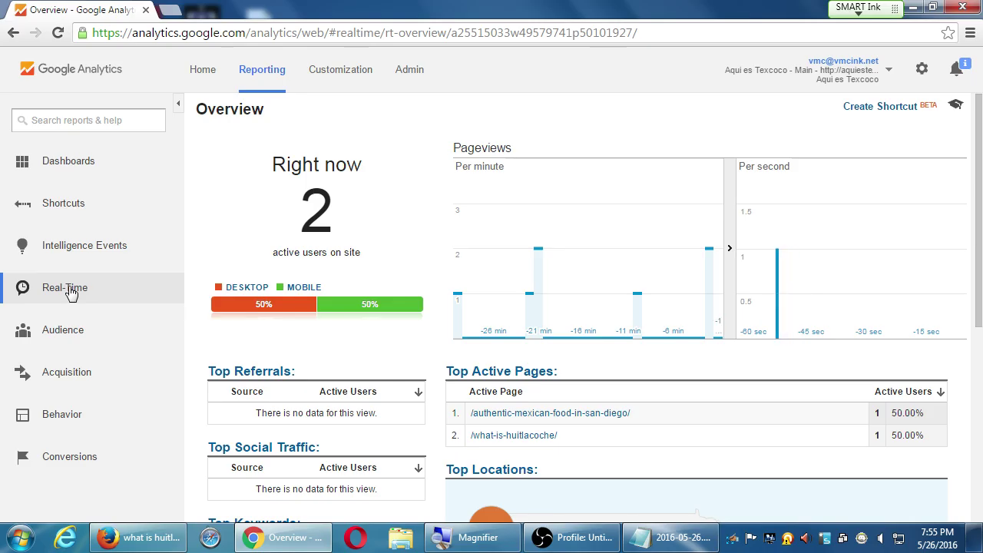
pyautogui.click(61, 338)
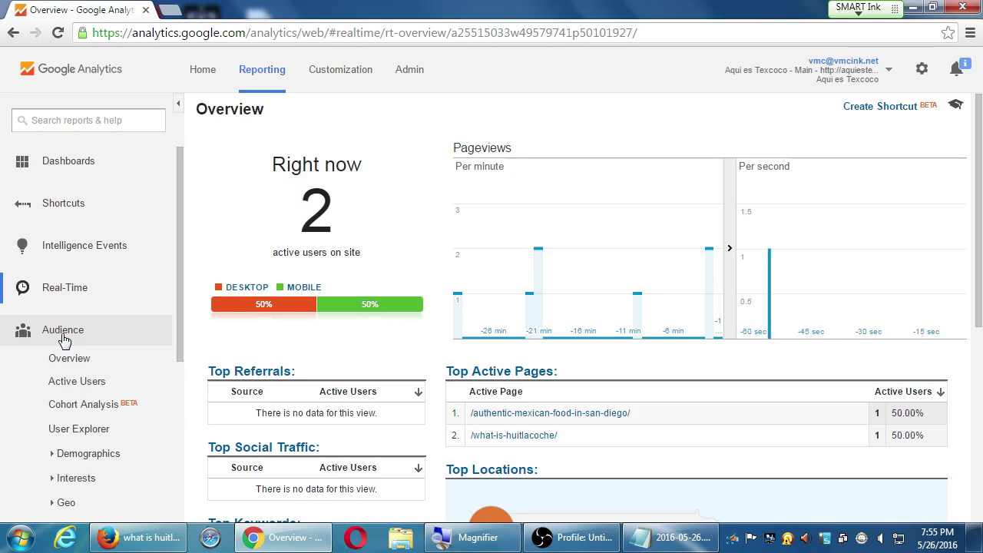
# Reopen the Aqui es Texcoco Audience Overview via Audience > Overview and the Home account list
pyautogui.click(66, 367)
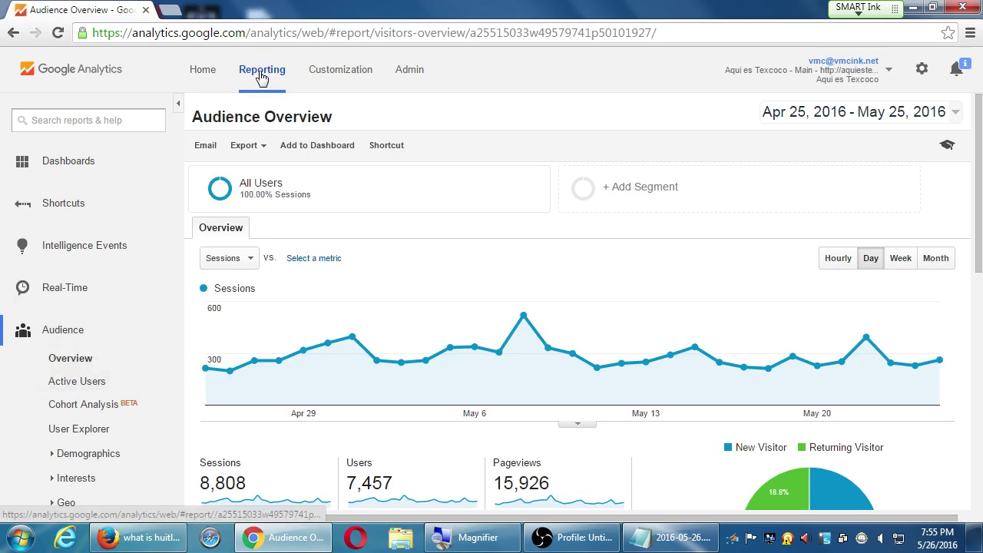
pyautogui.click(215, 78)
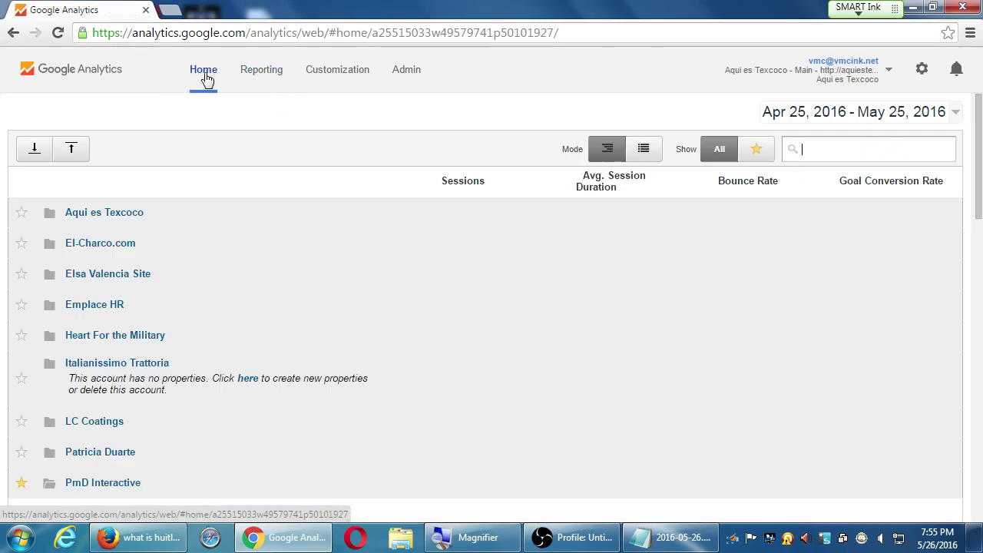
pyautogui.scroll(-5, 176, 361)
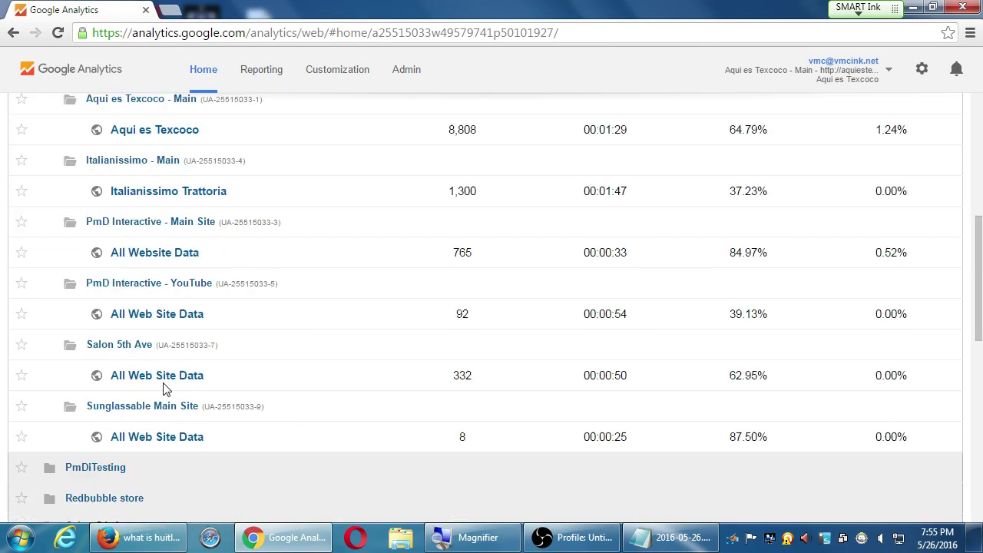
pyautogui.scroll(1, 173, 273)
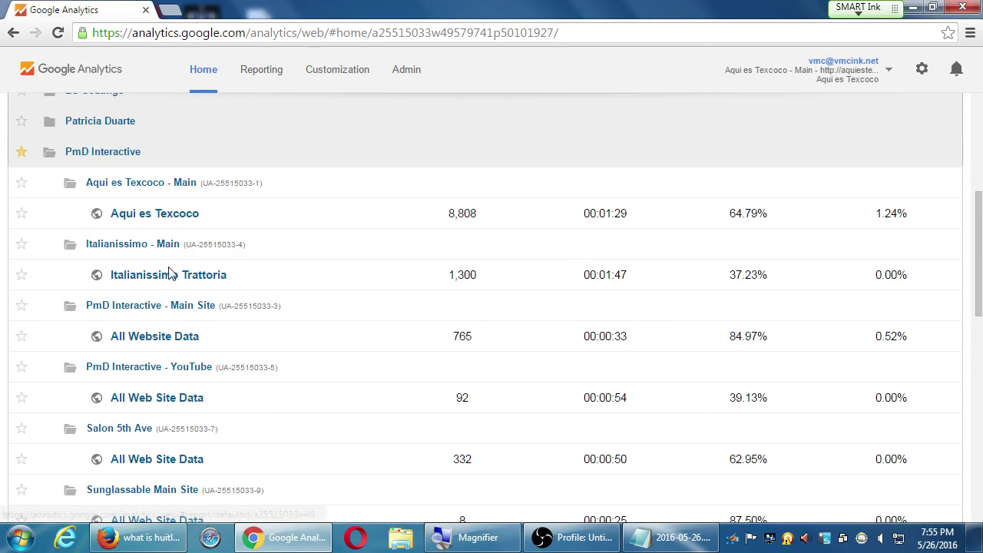
pyautogui.click(173, 218)
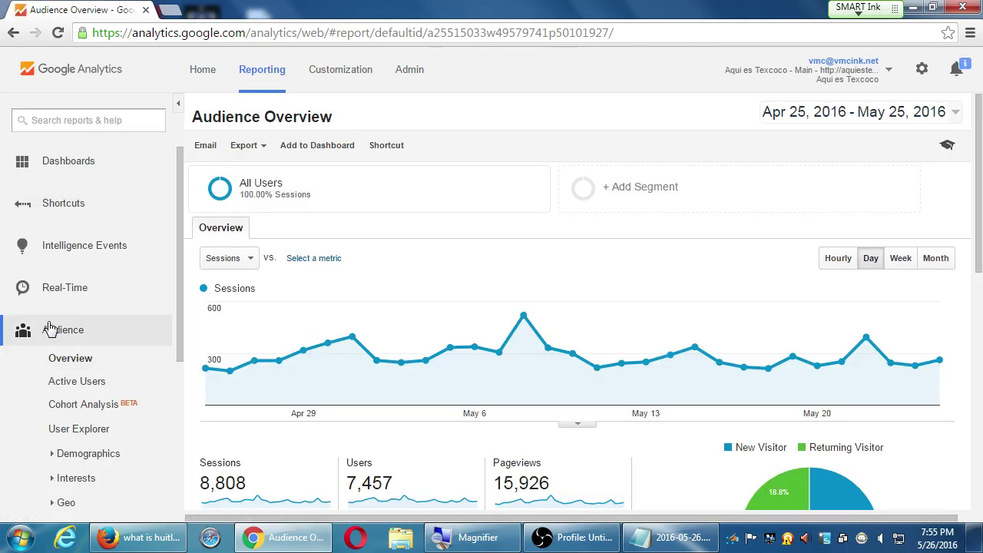
# Collapse the sidebar and scroll to the bounce rate, session duration and new-visitor pie chart
pyautogui.click(179, 103)
pyautogui.moveTo(981, 198); pyautogui.dragTo(956, 184)
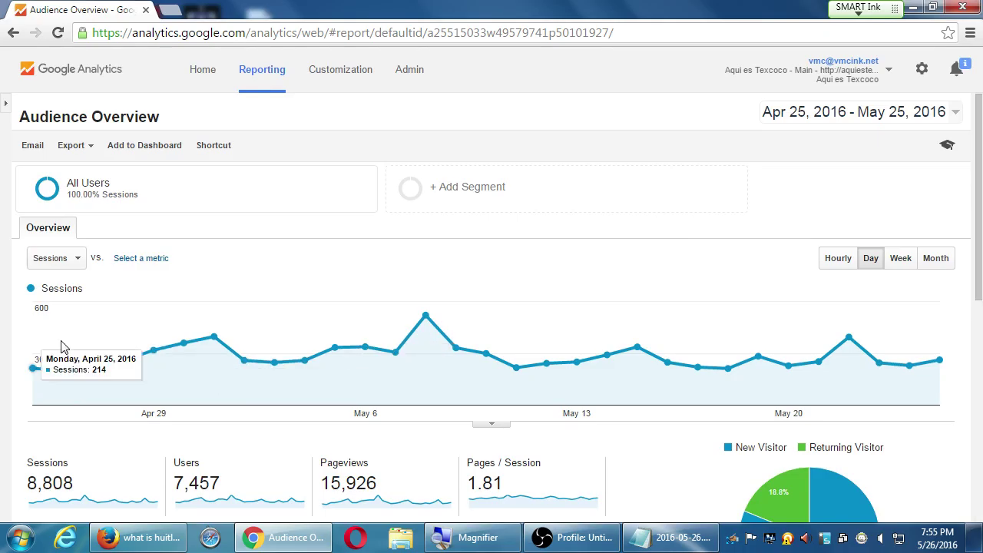
pyautogui.moveTo(977, 258); pyautogui.dragTo(971, 317)
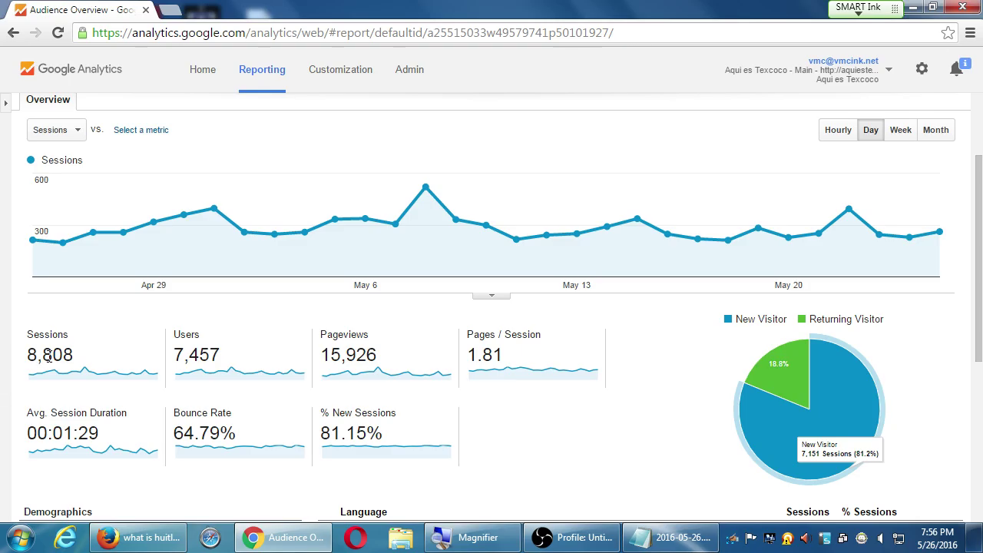
pyautogui.moveTo(55, 340)
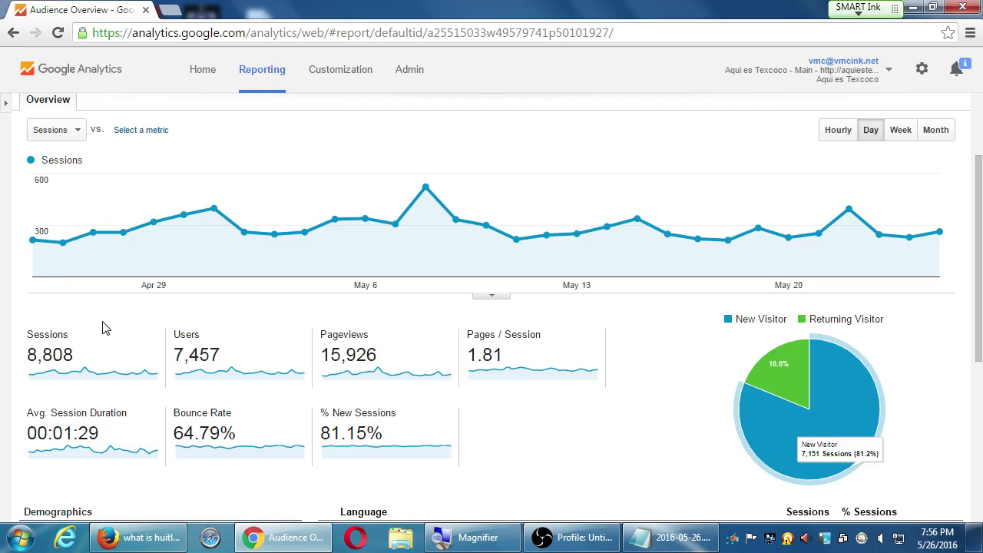
pyautogui.moveTo(96, 343)
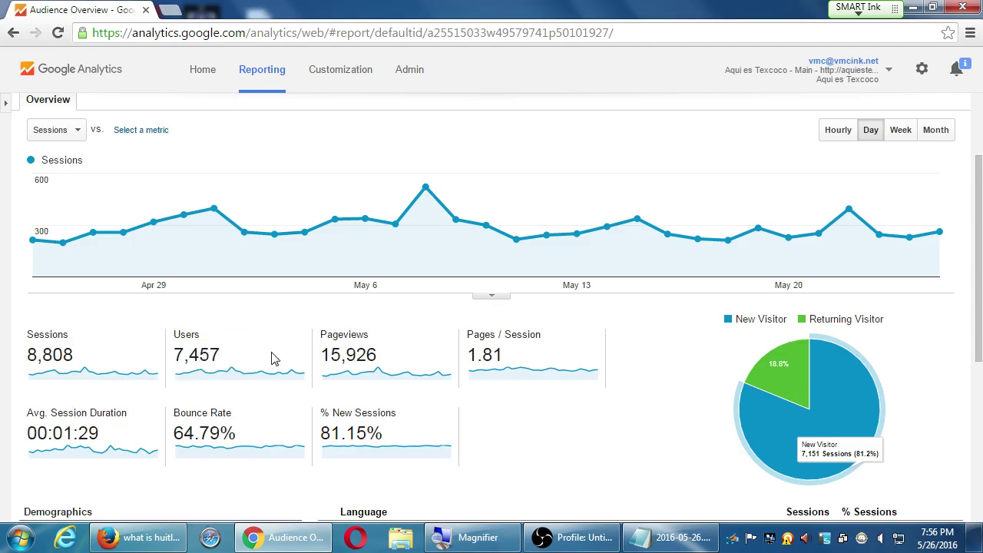
pyautogui.moveTo(195, 338)
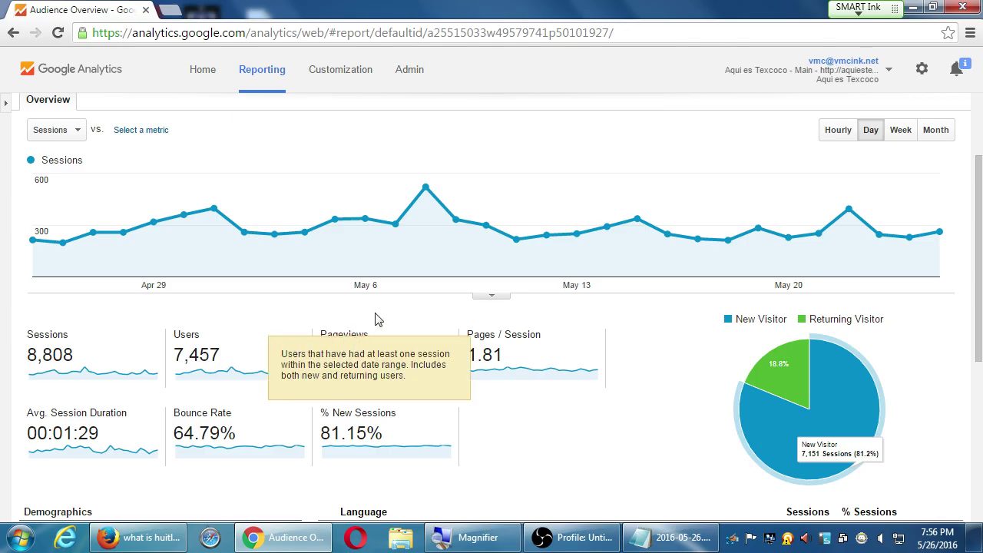
pyautogui.moveTo(355, 340)
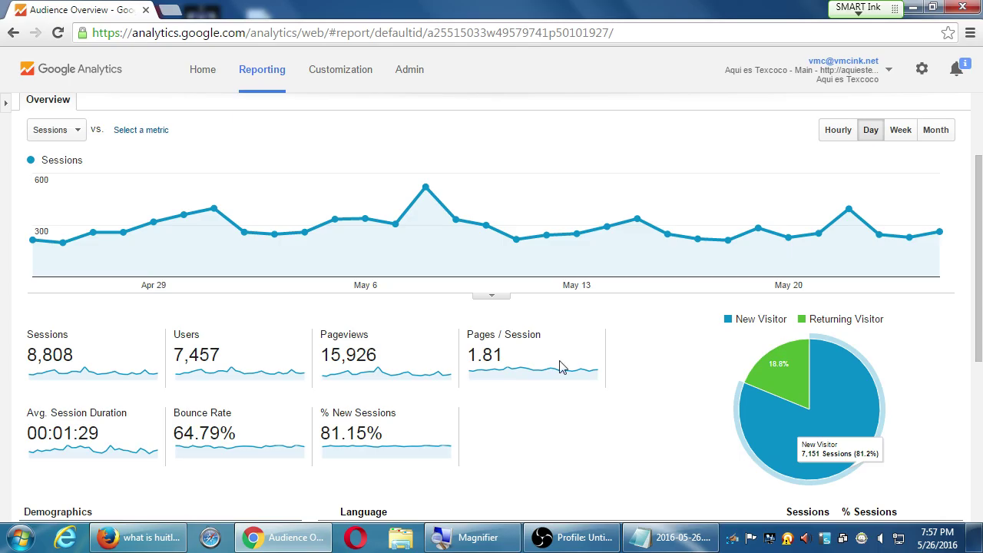
pyautogui.moveTo(494, 339)
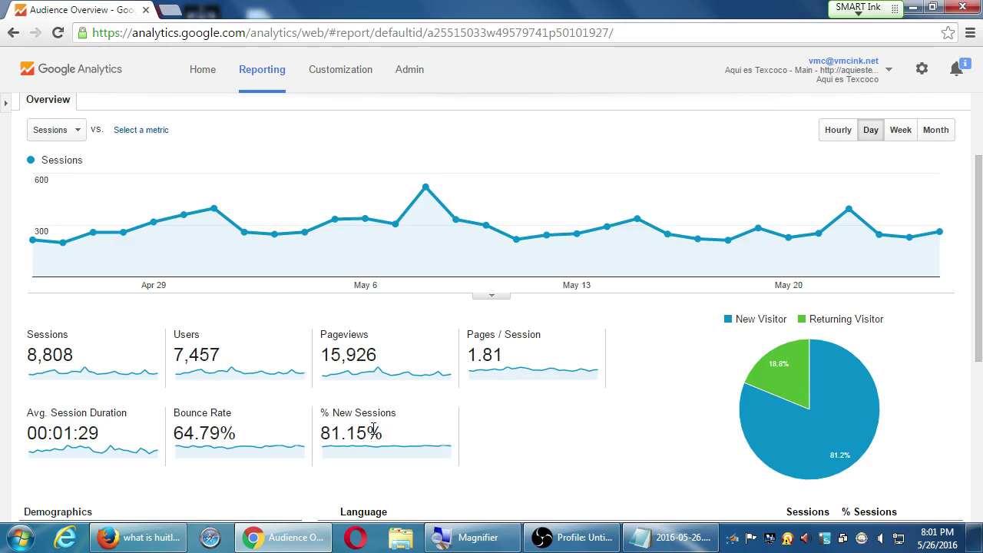
pyautogui.moveTo(376, 417)
pyautogui.scroll(-1, 597, 404)
pyautogui.scroll(-2, 597, 404)
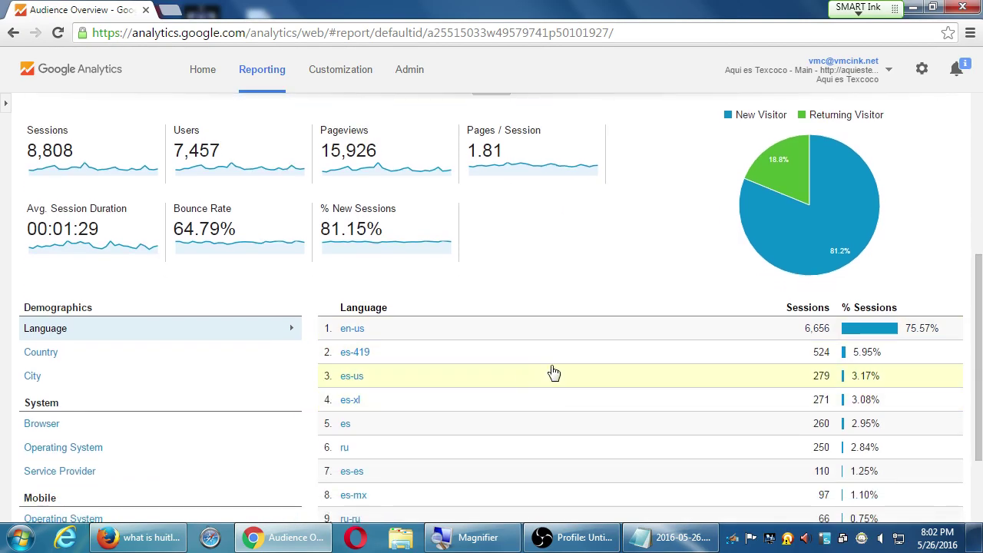
pyautogui.scroll(3, 309, 294)
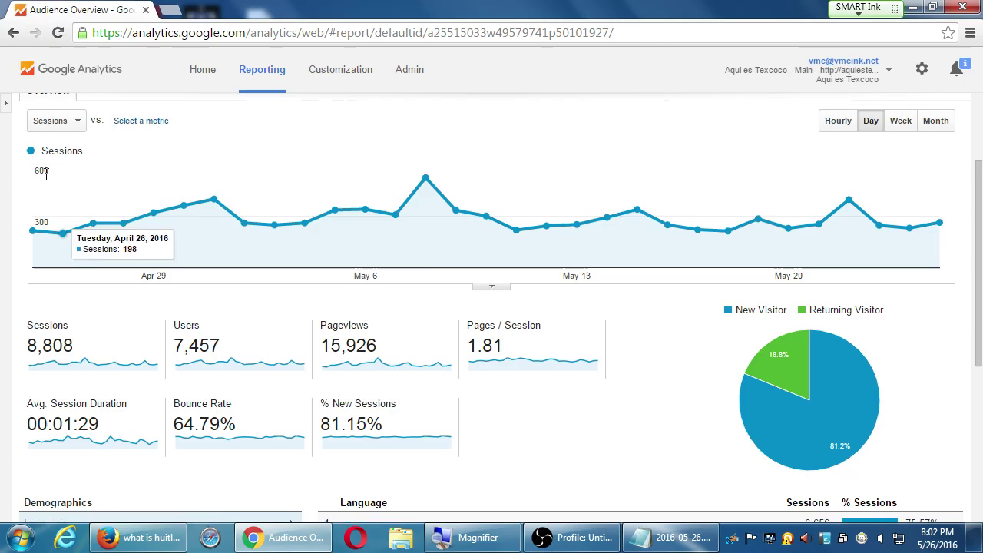
pyautogui.click(5, 111)
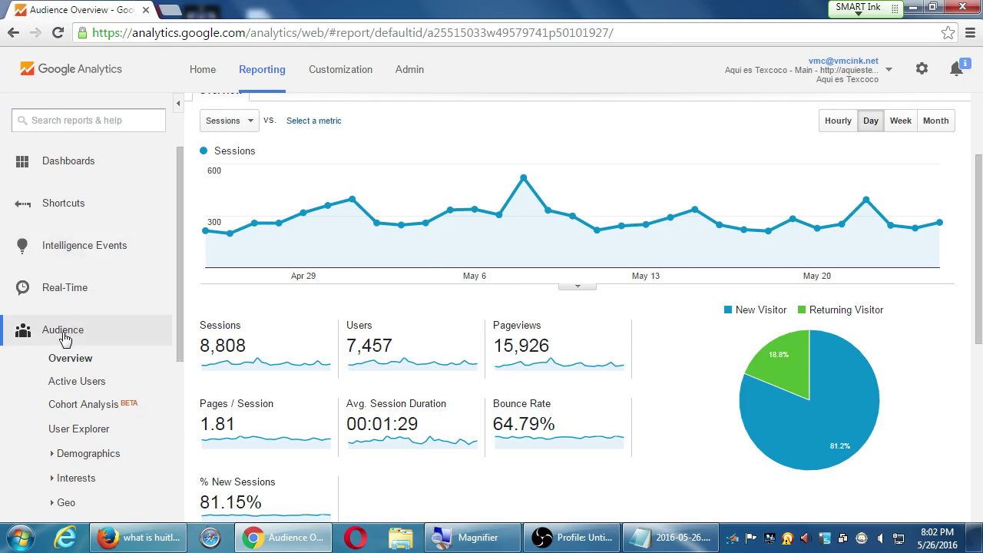
pyautogui.click(178, 103)
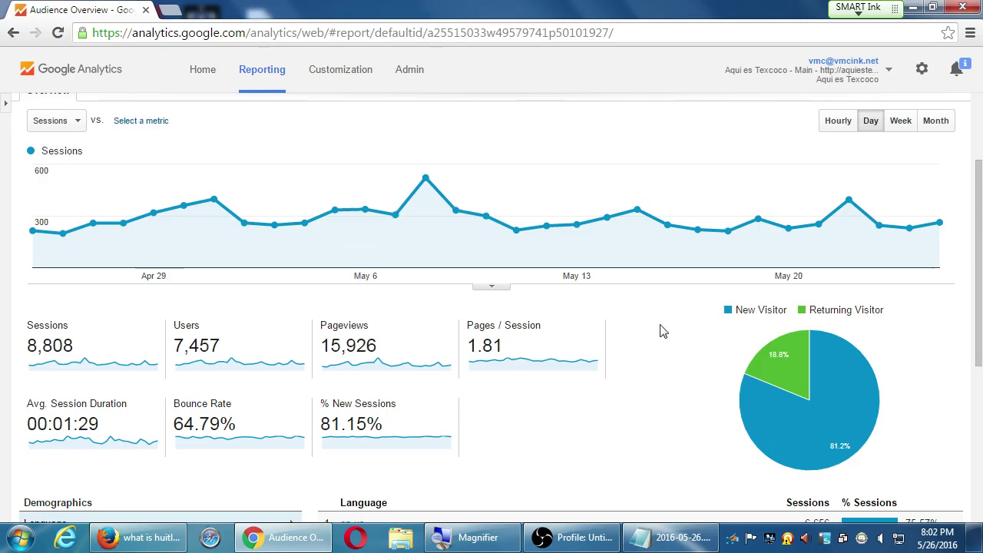
pyautogui.scroll(2, 542, 311)
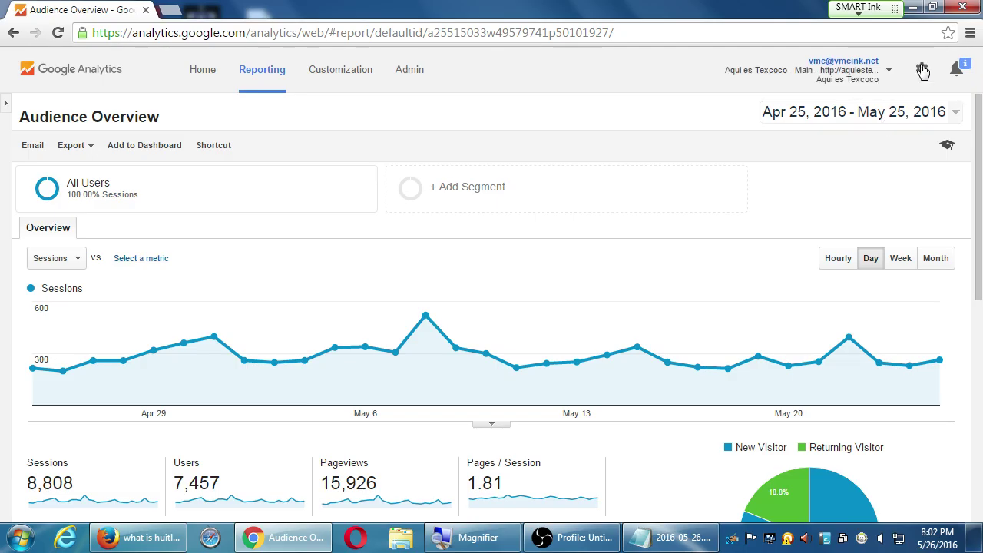
# Change the custom range start to Apr 25, 2015, ending May 25, 2016, and apply it
pyautogui.click(931, 119)
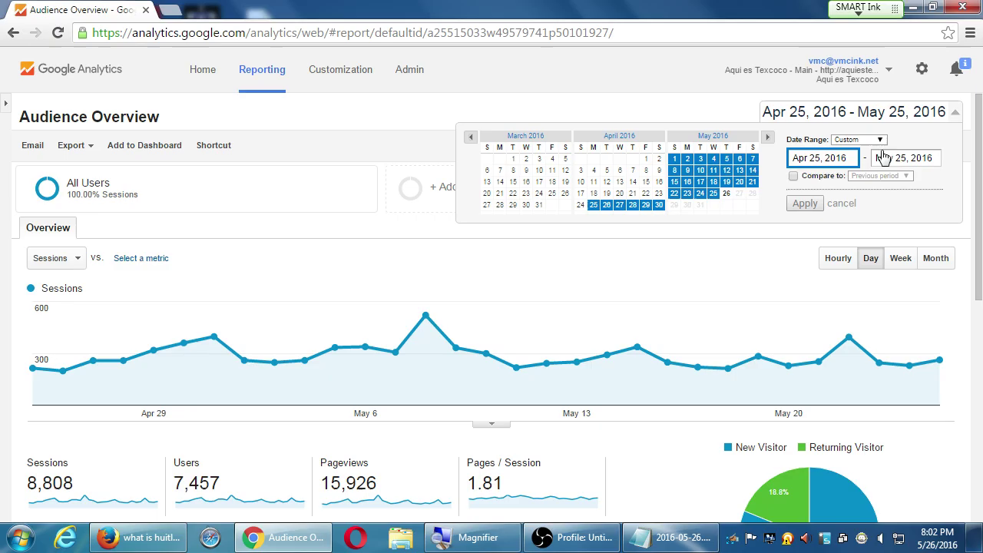
pyautogui.click(861, 142)
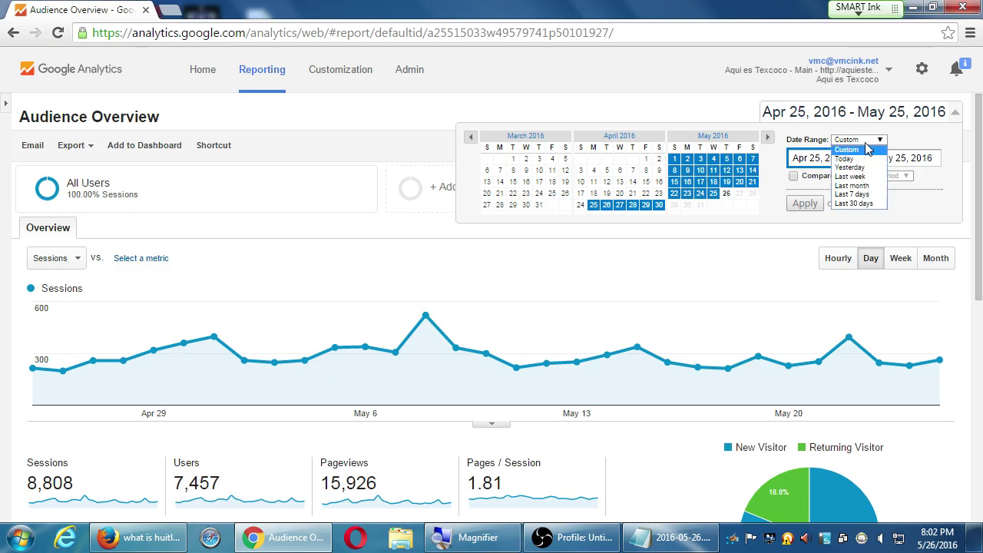
pyautogui.click(836, 148)
pyautogui.click(820, 159)
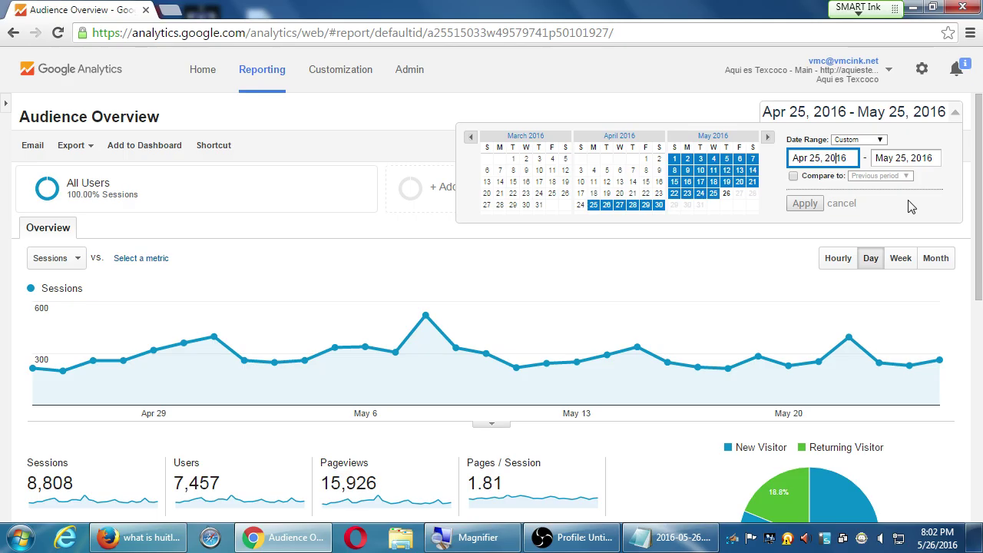
pyautogui.press('BackSpace')
pyautogui.write('5')
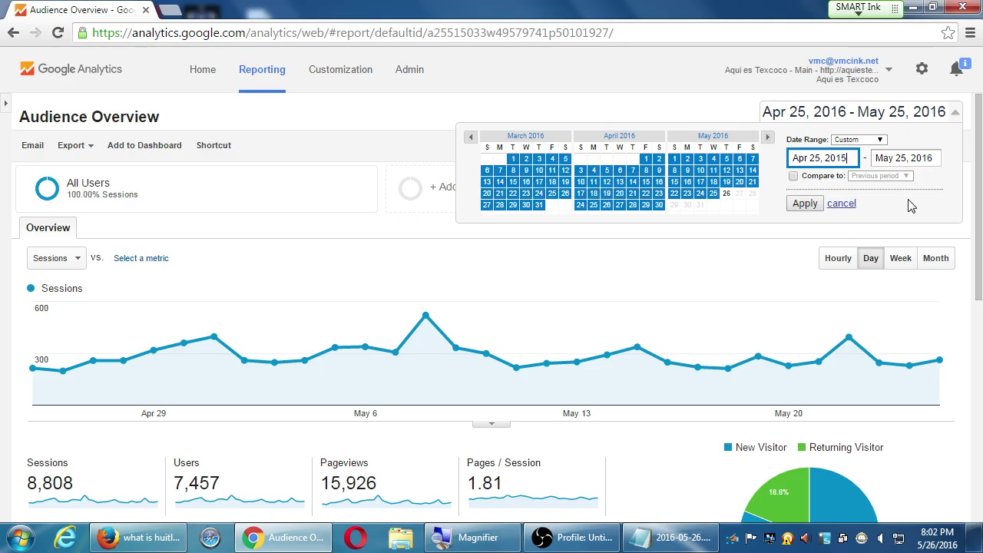
pyautogui.click(798, 205)
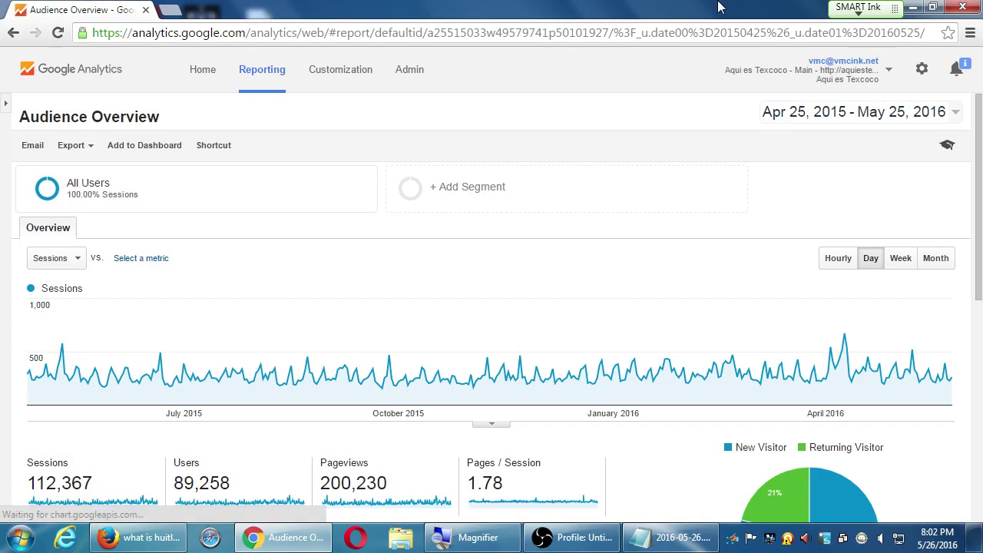
pyautogui.scroll(-1, 766, 149)
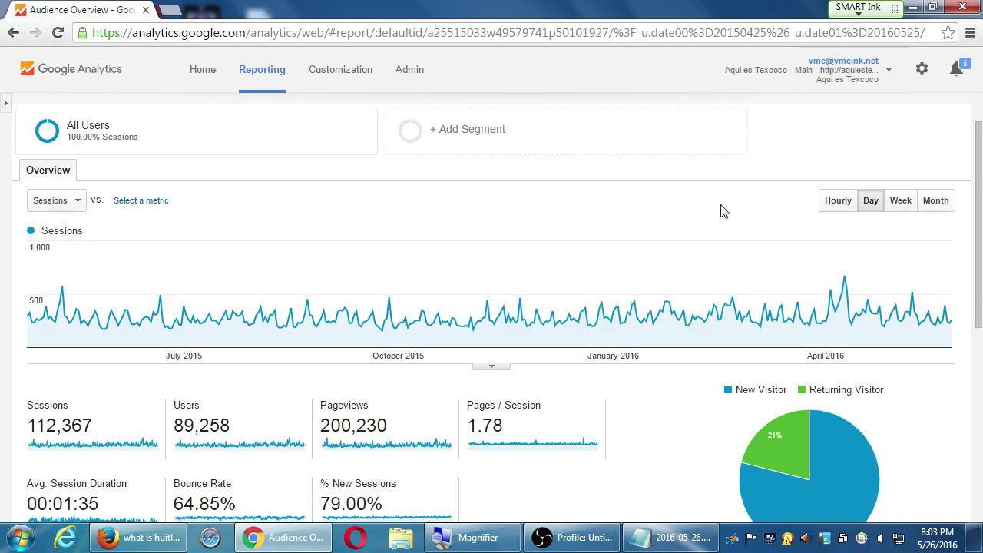
pyautogui.scroll(1, 847, 151)
# Apply the Last 30 days range, scroll toward Language, and open a new browser tab
pyautogui.click(847, 116)
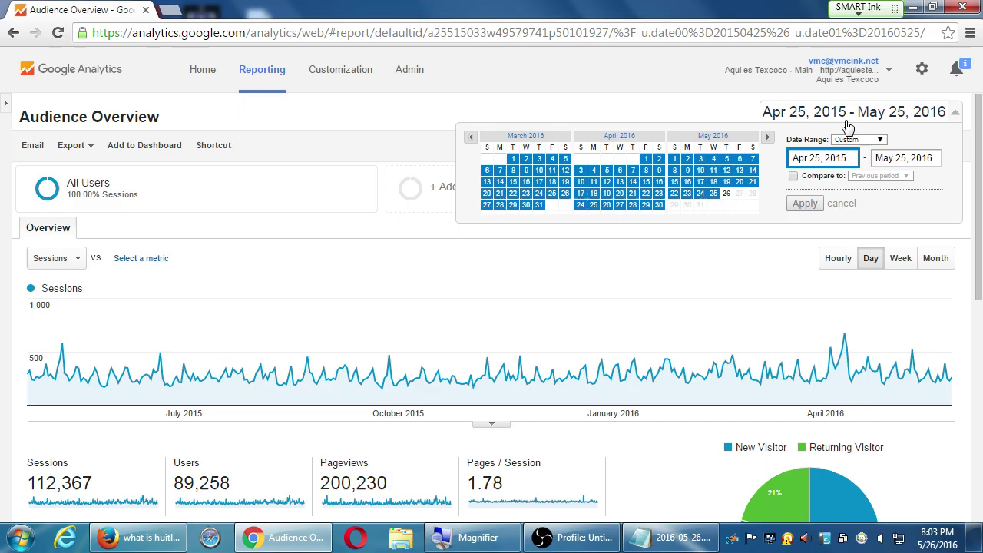
pyautogui.click(858, 139)
pyautogui.click(858, 201)
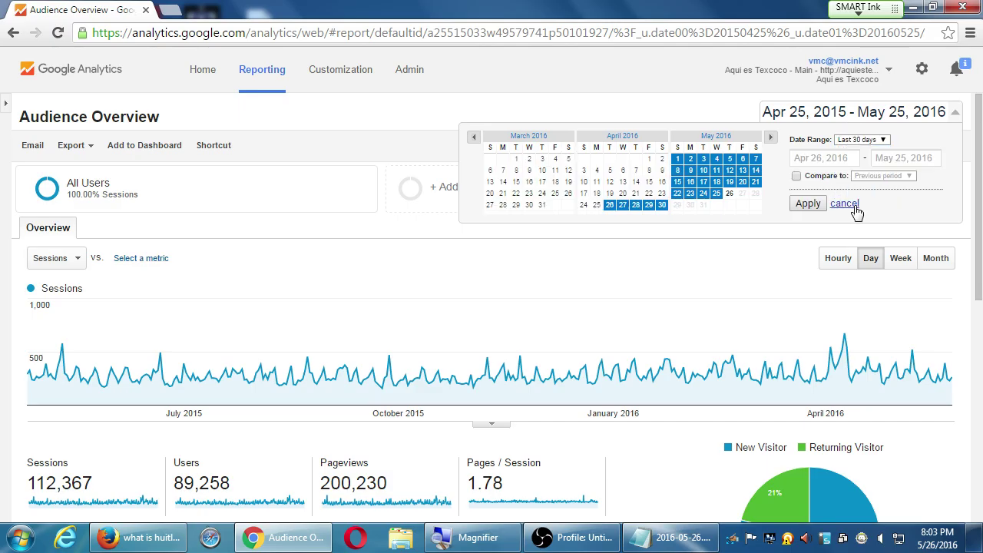
pyautogui.click(808, 204)
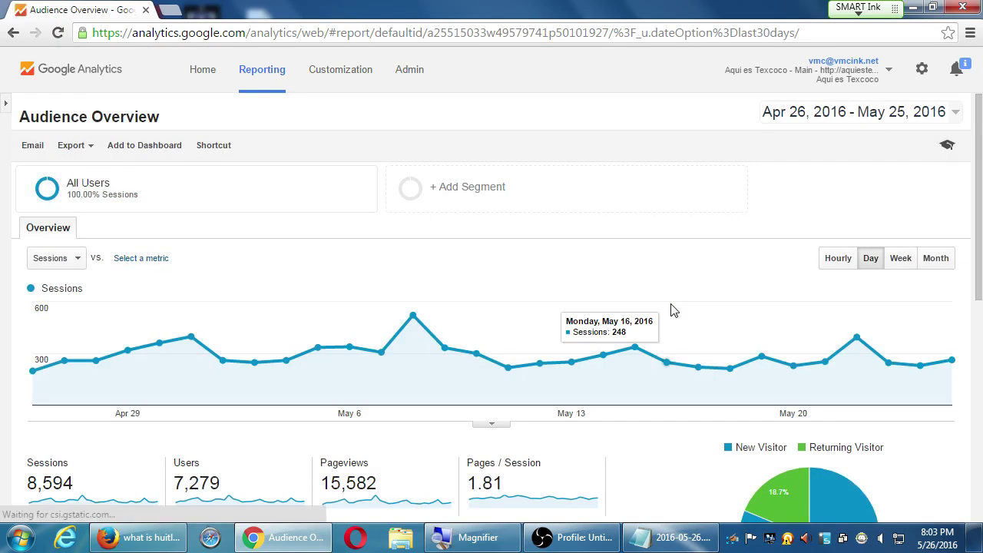
pyautogui.scroll(-7, 670, 310)
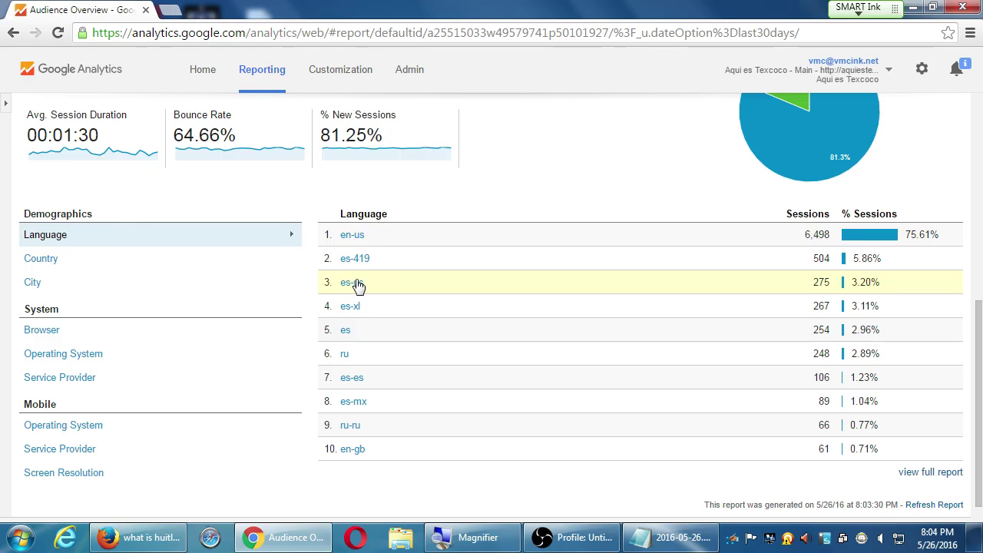
pyautogui.hotkey('ctrl', 't')
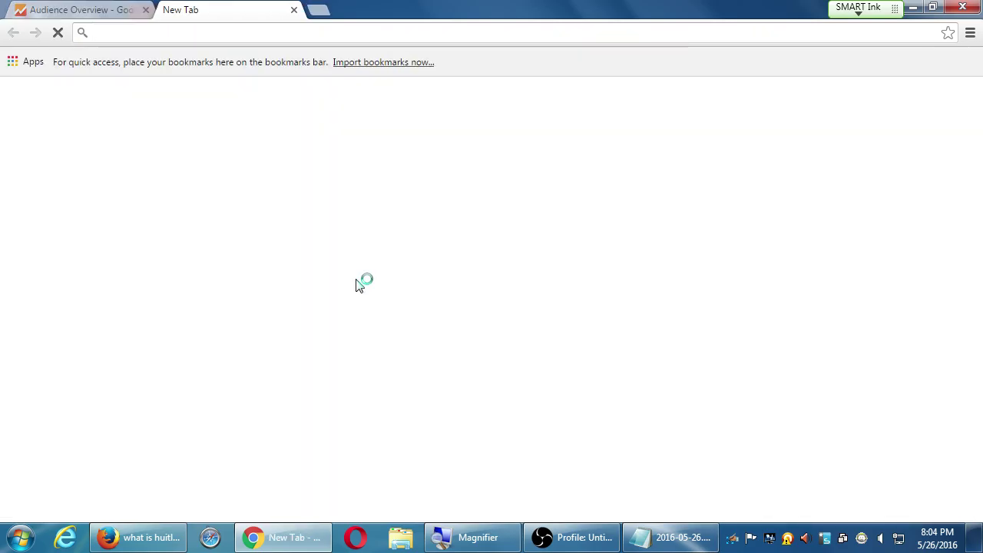
# Search Google for es-419 and highlight 'Caribbean region' in the result
pyautogui.write('es-419')
pyautogui.press('Return')
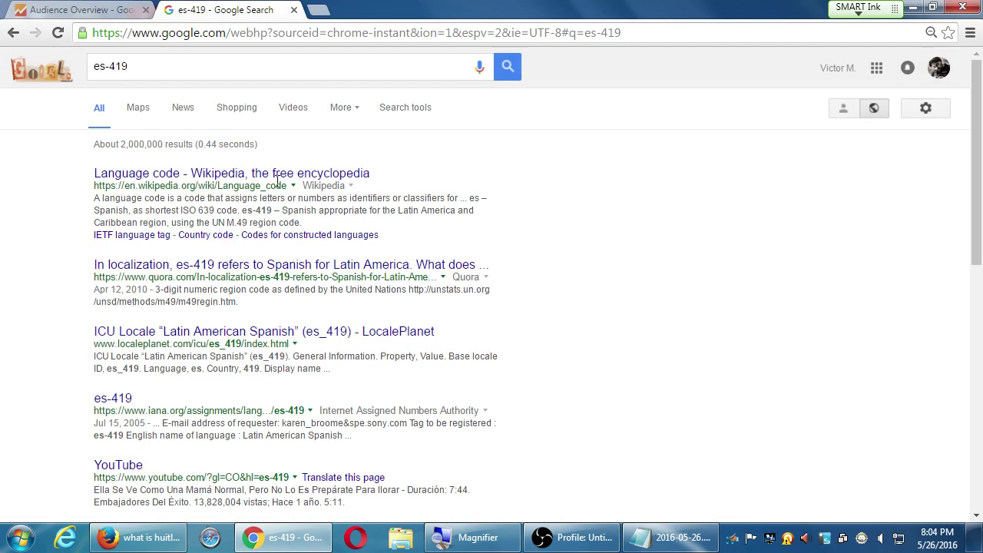
pyautogui.moveTo(104, 223); pyautogui.dragTo(163, 221)
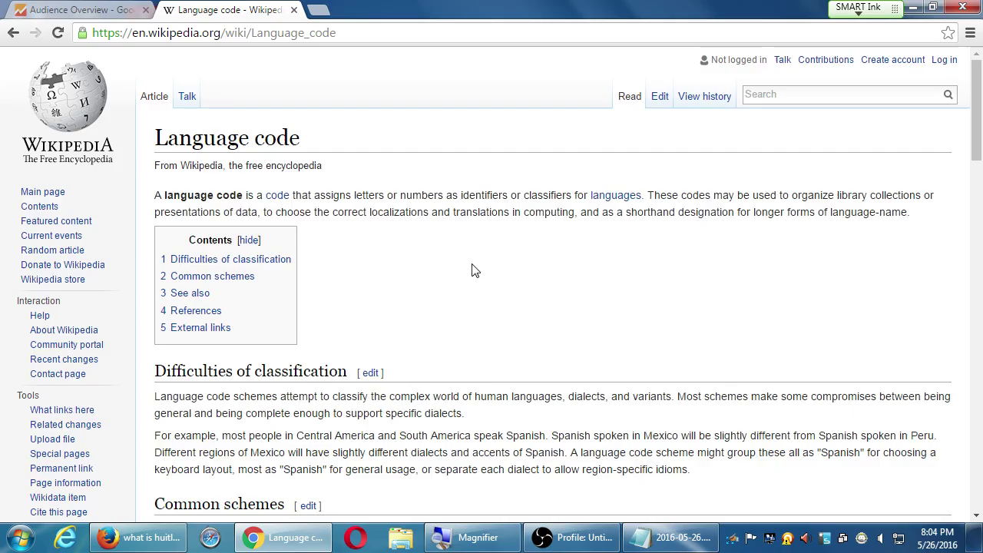
# Search the Wikipedia Language code article for 419 to find its Latin American Spanish meaning
pyautogui.scroll(-4, 472, 270)
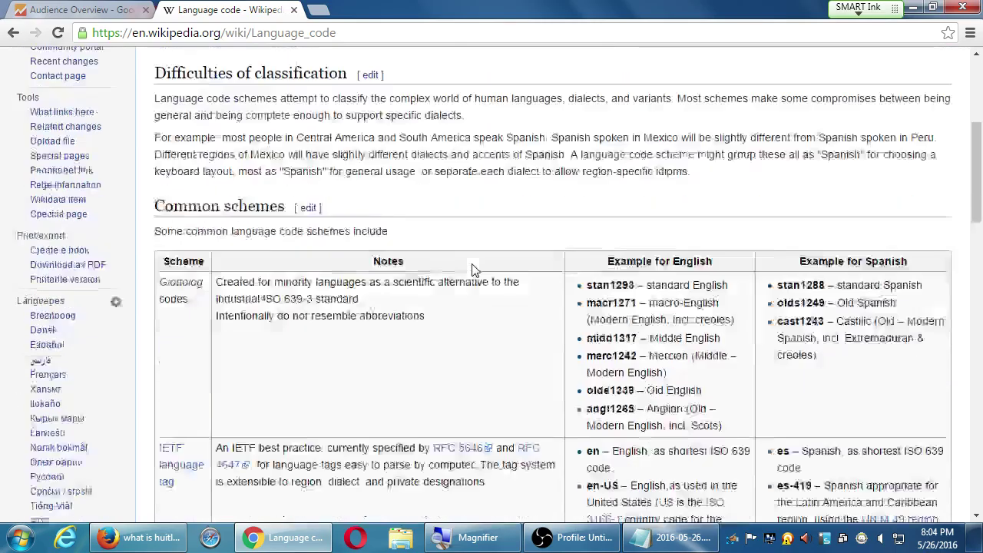
pyautogui.scroll(-13, 473, 270)
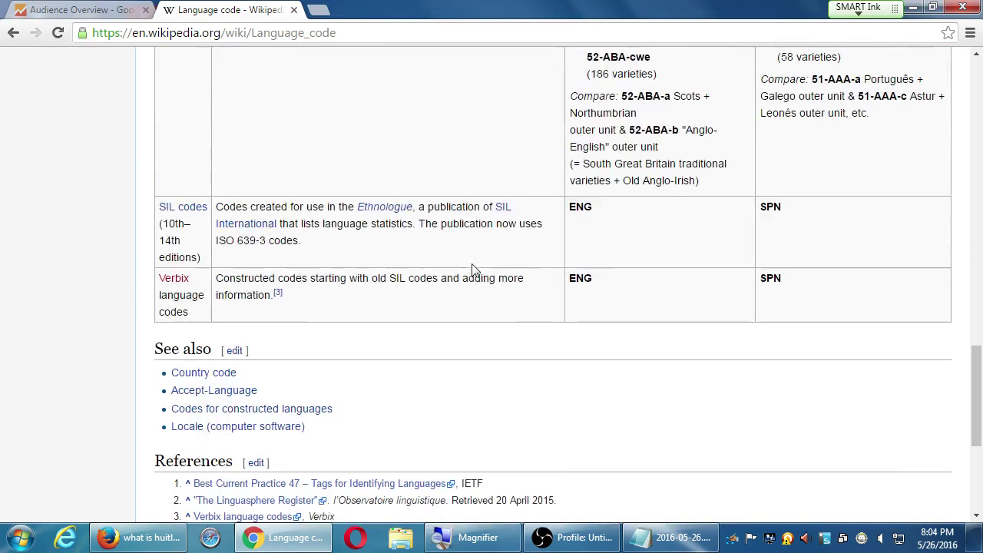
pyautogui.press('Home')
pyautogui.hotkey('ctrl', 'f')
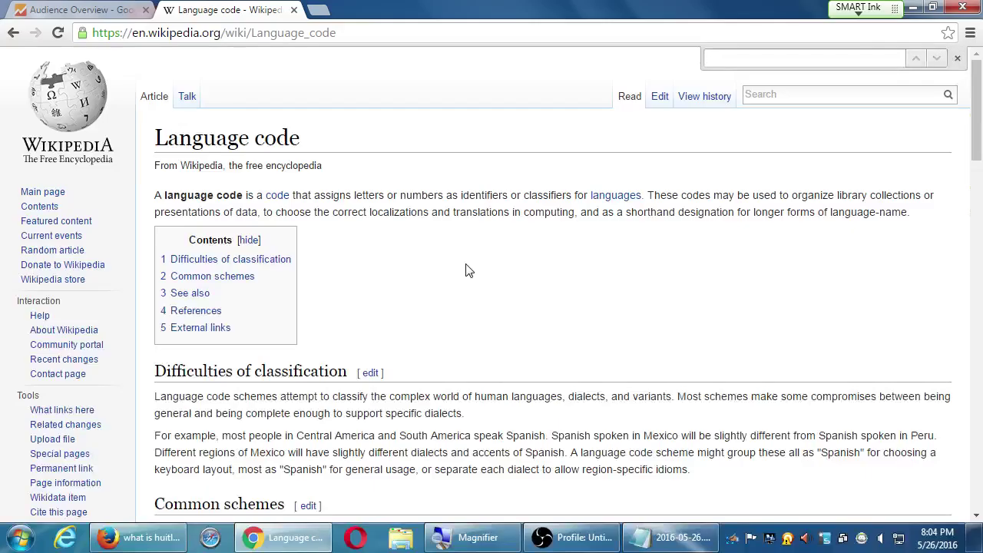
pyautogui.write('419')
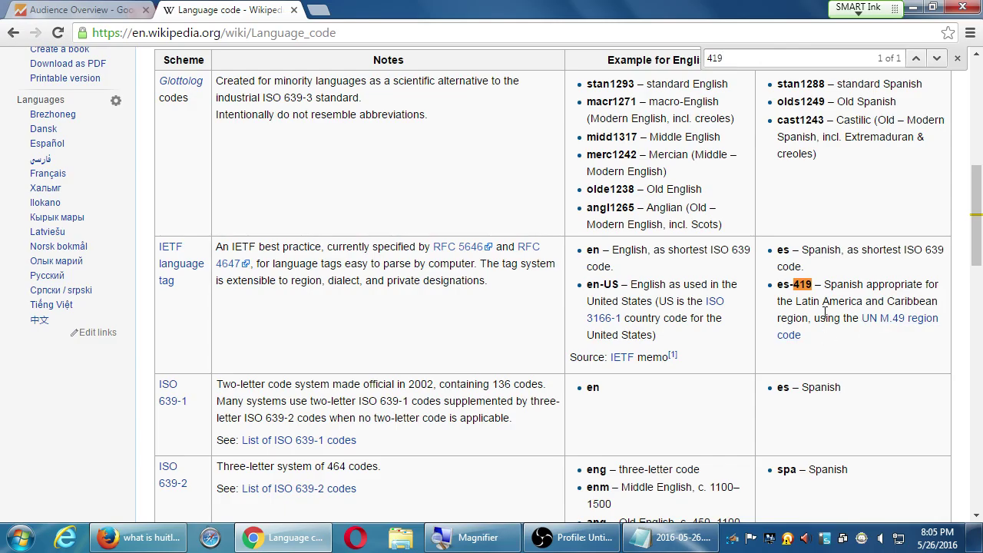
pyautogui.click(600, 321)
pyautogui.hotkey('alt', 'Left')
pyautogui.hotkey('alt', 'Left')
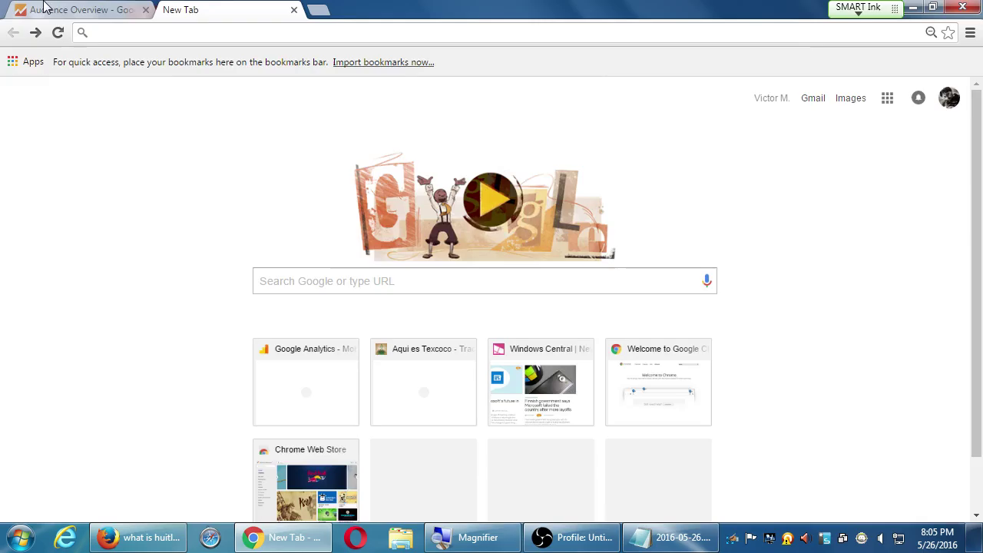
# Return to the Audience Overview tab and close the extra search tab
pyautogui.click(45, 7)
pyautogui.click(293, 10)
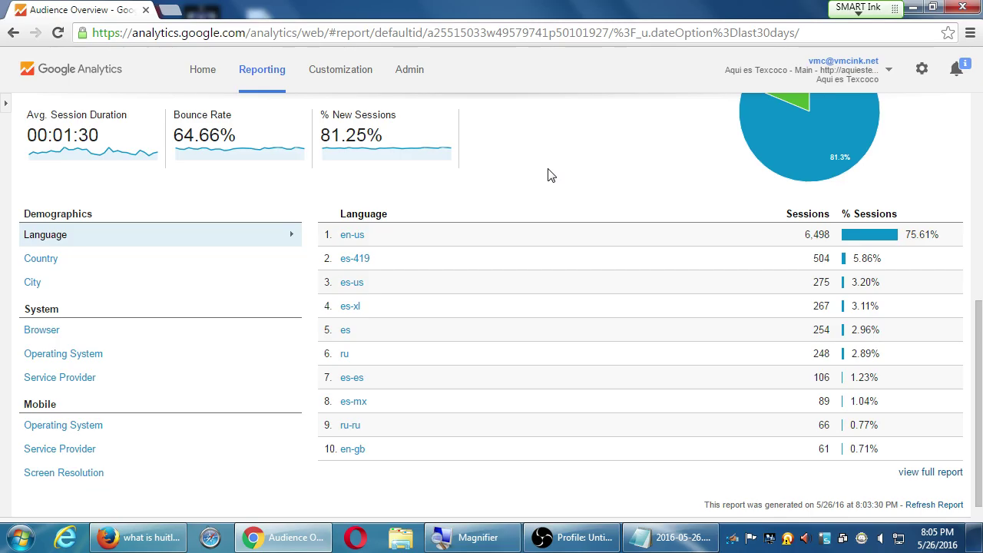
# Show the Demographics sessions by Country, then switch to the City breakdown
pyautogui.click(43, 259)
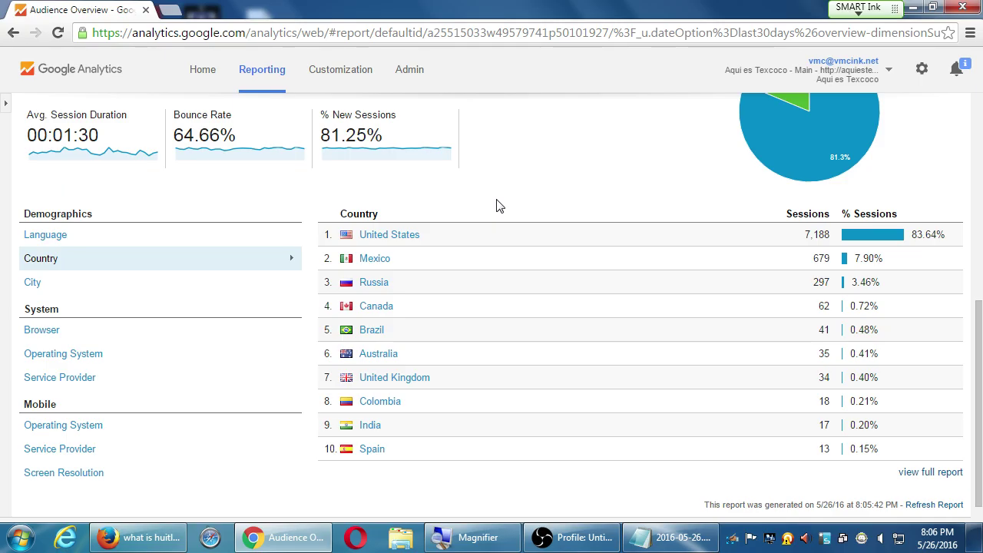
pyautogui.click(34, 284)
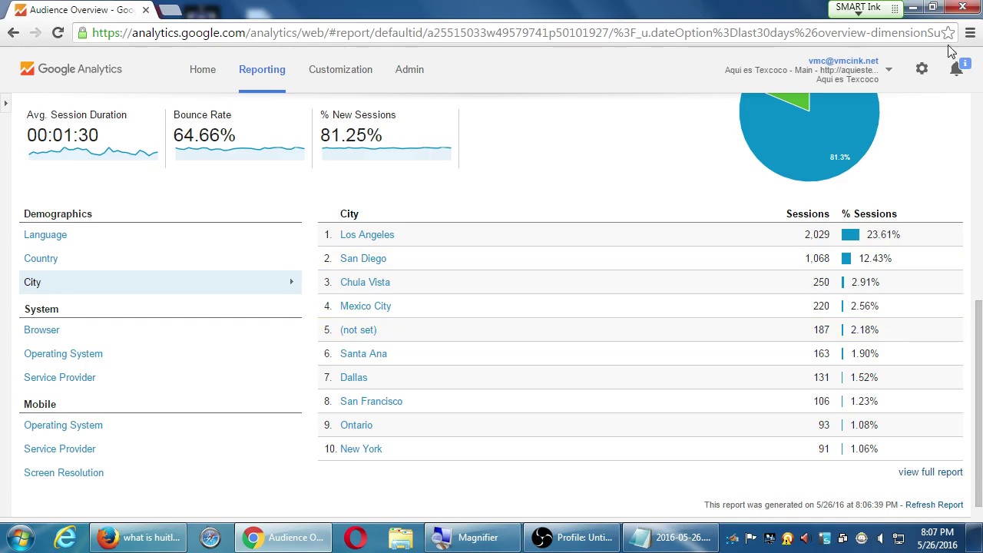
# Open Chrome's main menu while the City report is showing
pyautogui.click(972, 34)
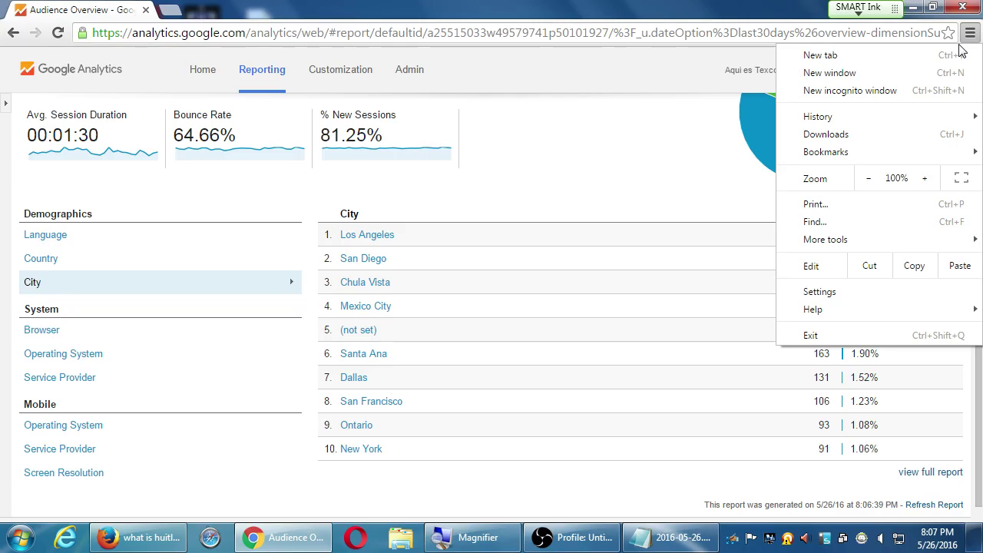
# Open a new Chrome incognito window, then close it again
pyautogui.click(836, 92)
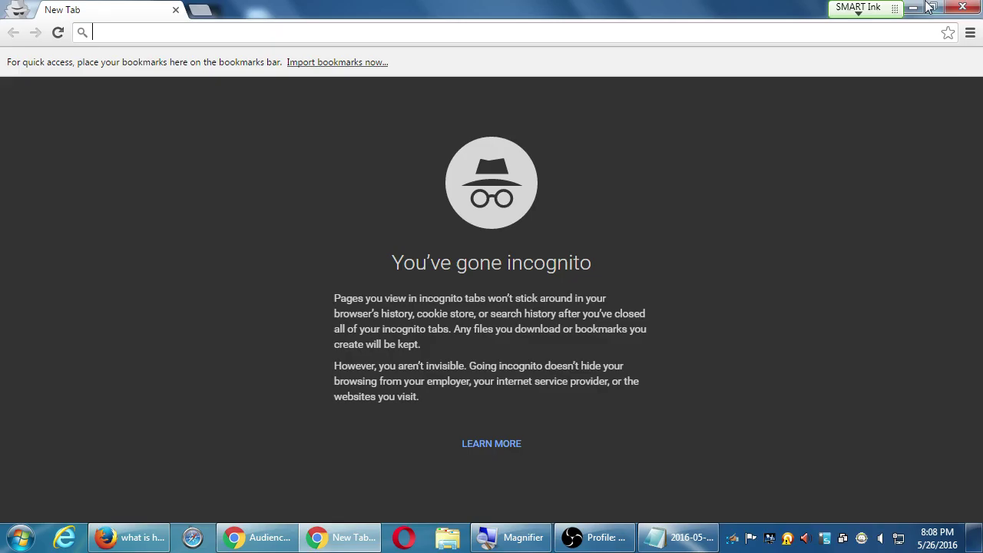
pyautogui.click(962, 7)
# Bring the Firefox huitlacoche search and sdce.edu windows forward
pyautogui.click(138, 538)
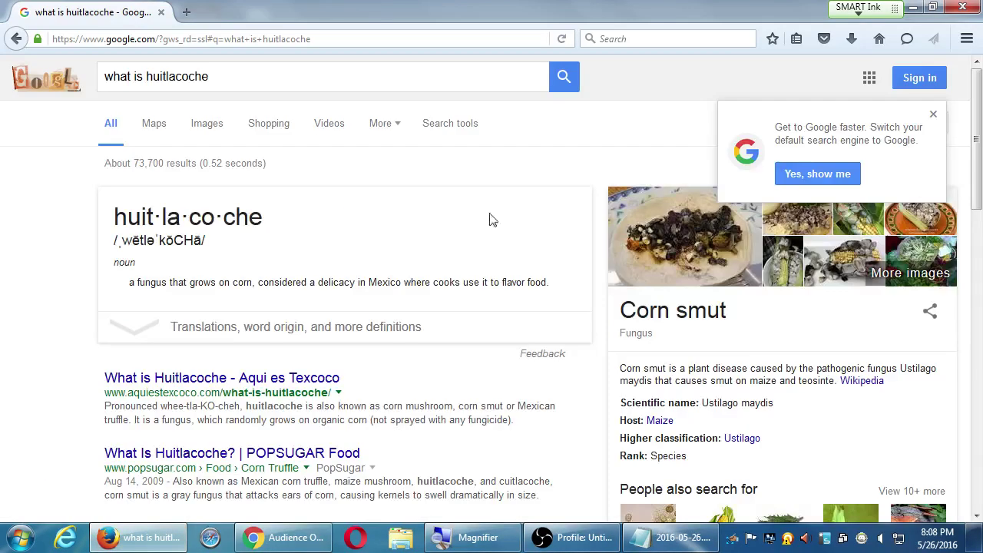
pyautogui.click(965, 40)
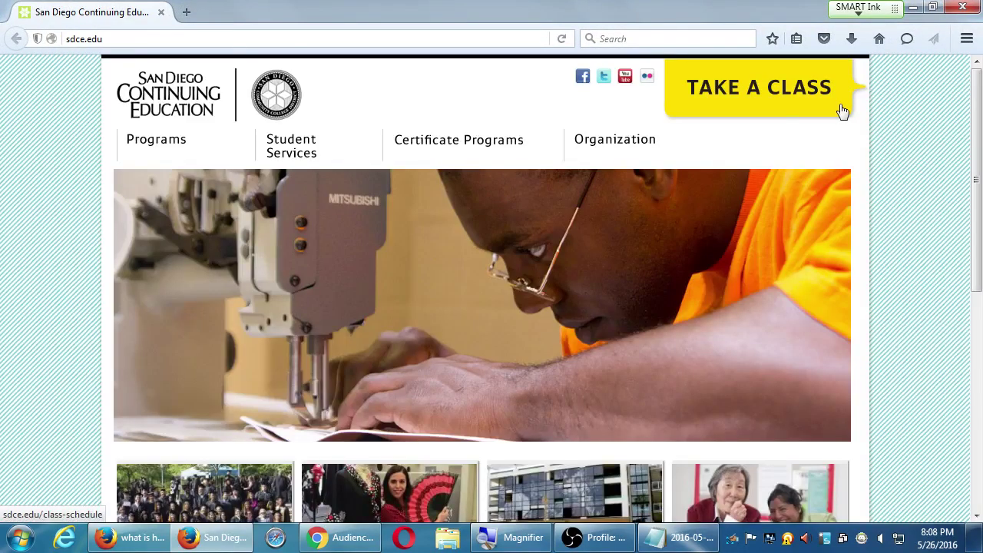
pyautogui.click(201, 542)
pyautogui.click(201, 541)
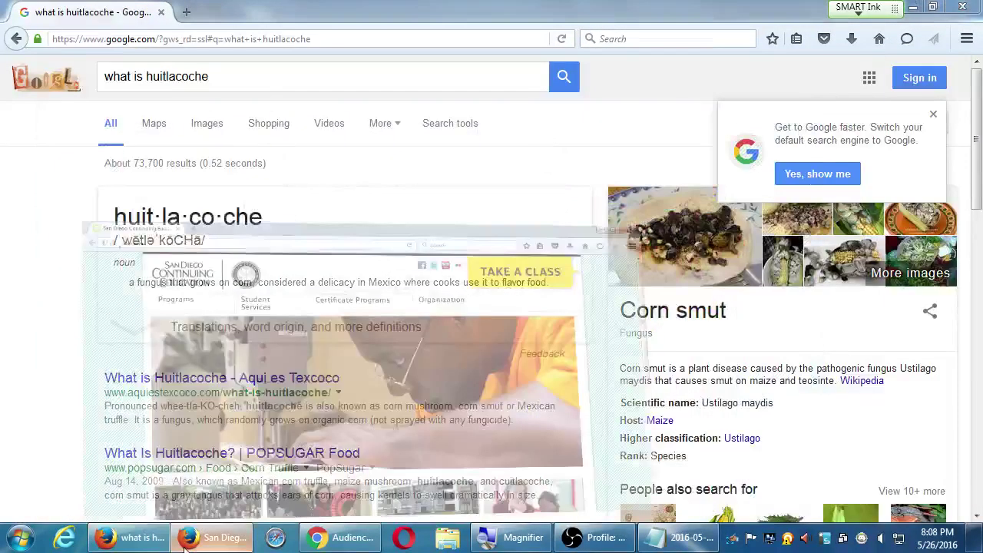
# Open and close a Firefox private window, then close the sdce.edu and search windows
pyautogui.click(965, 39)
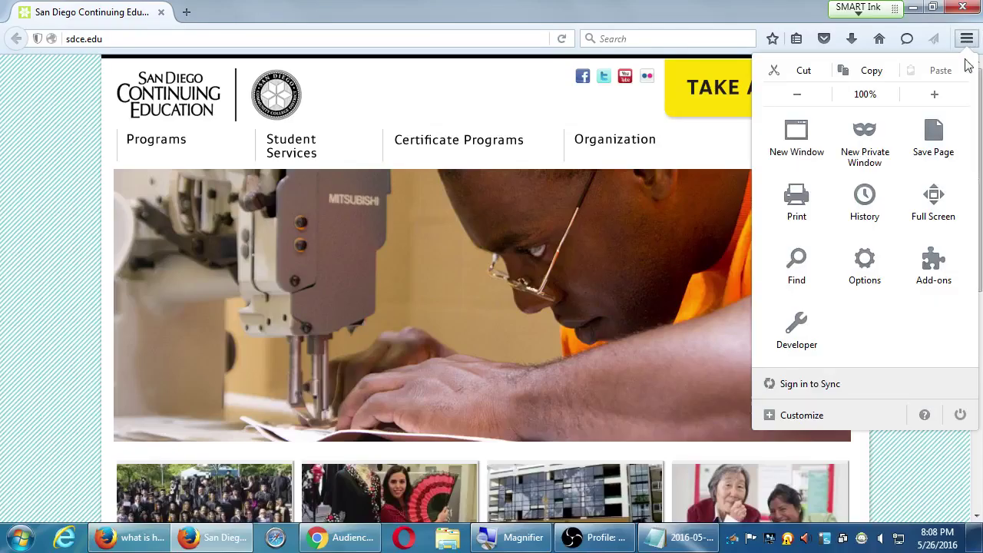
pyautogui.click(866, 143)
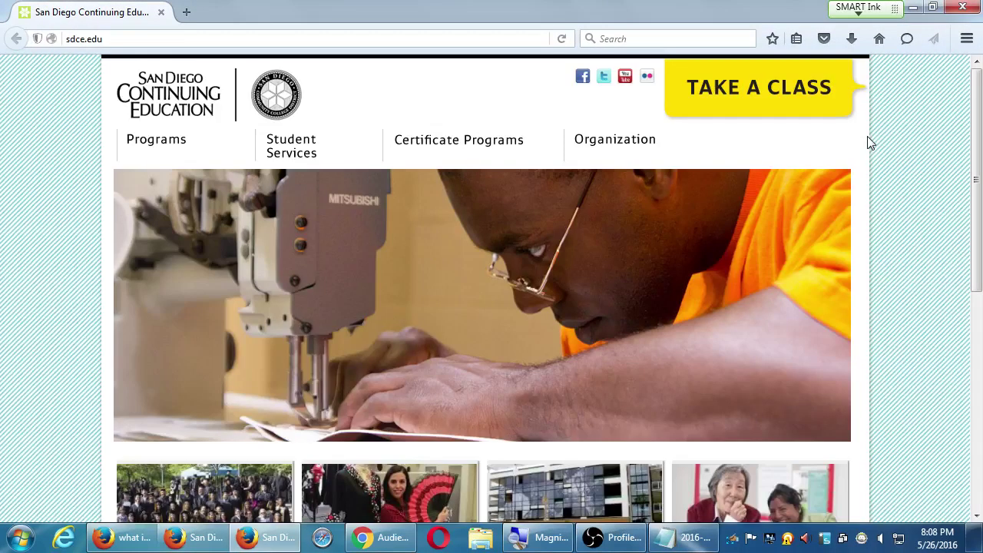
pyautogui.click(963, 6)
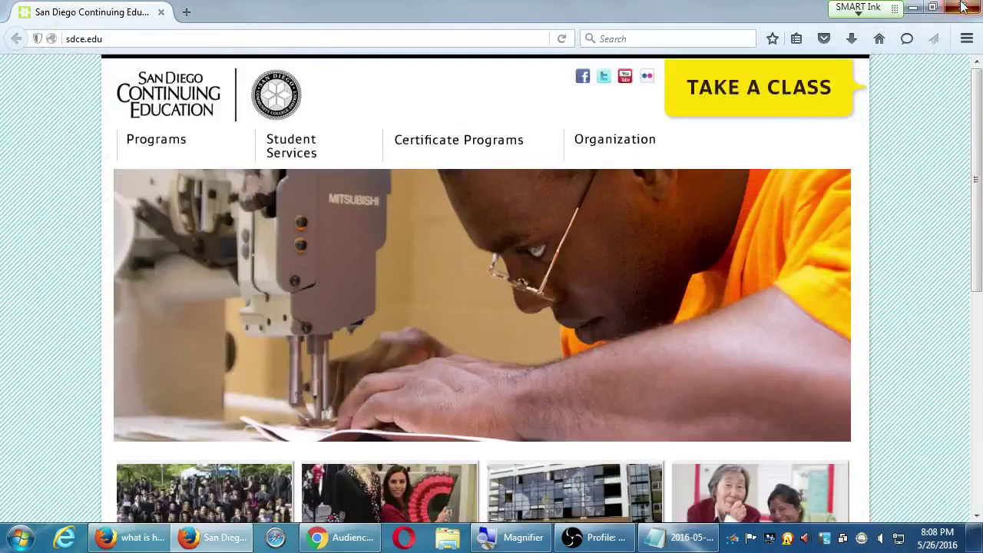
pyautogui.click(964, 8)
pyautogui.click(963, 7)
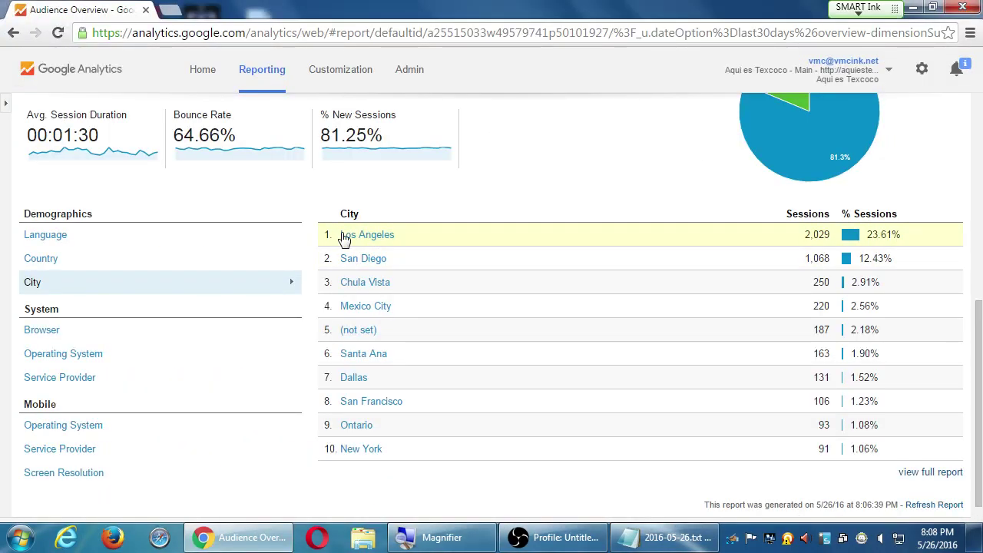
# Load the System > Browser report and magnify the screen around the browser list
pyautogui.click(50, 331)
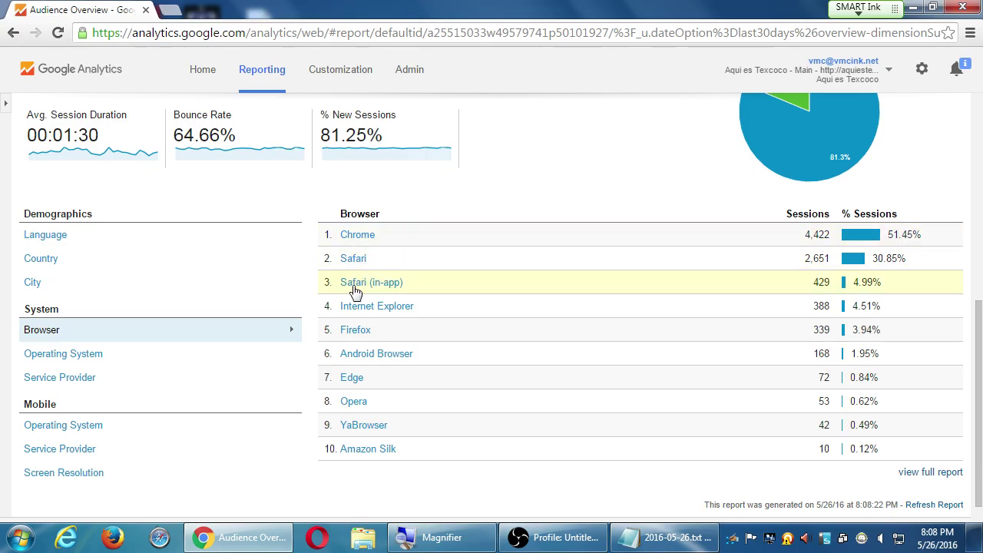
pyautogui.press('super+plus')
pyautogui.press('super+plus')
# Add the note line 'Track lots of data about your site' in Notepad
pyautogui.click(680, 545)
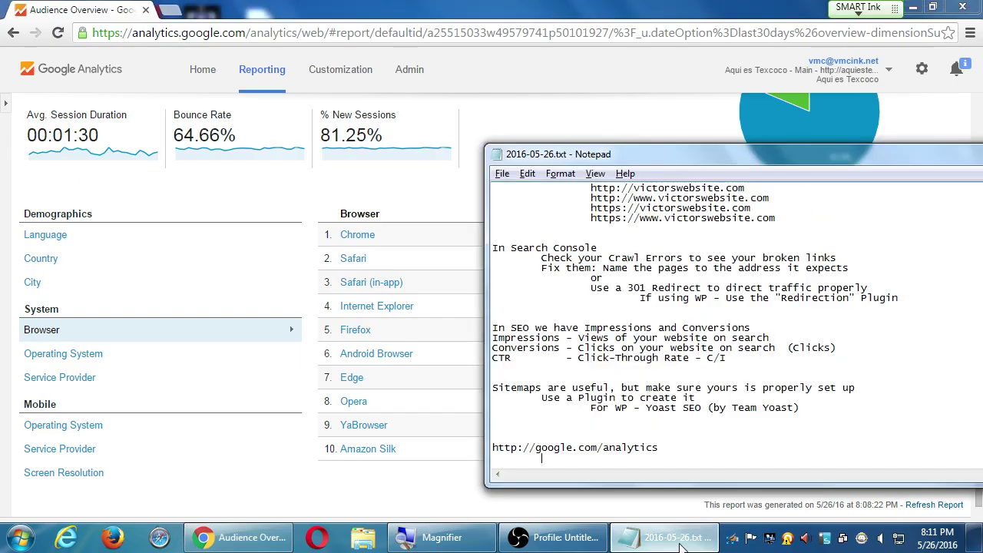
pyautogui.press('super+plus')
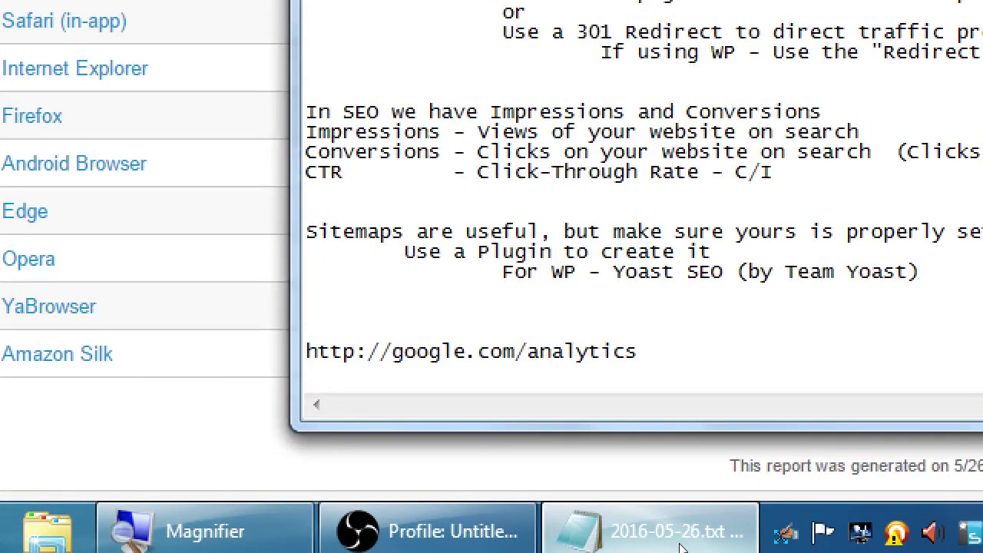
pyautogui.write('Track lots of d')
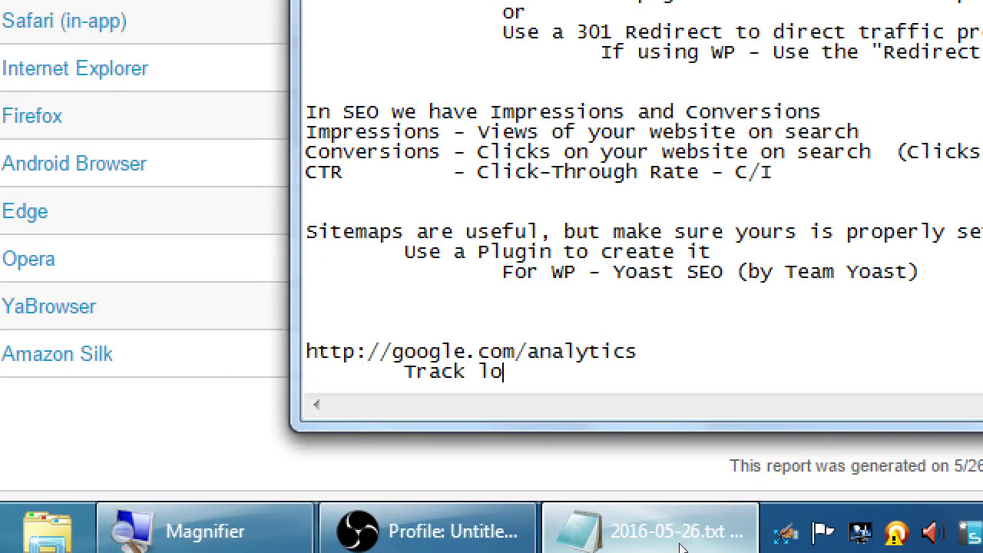
pyautogui.press('BackSpace')
pyautogui.write('dta')
pyautogui.press('BackSpace')
pyautogui.press('BackSpace')
pyautogui.write('at')
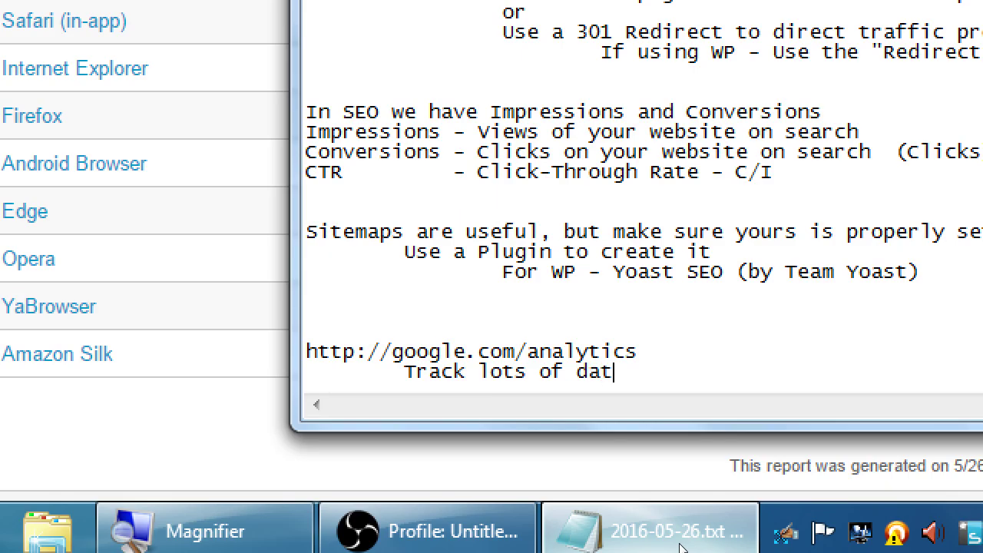
pyautogui.write('a about your site')
pyautogui.press('Return')
pyautogui.press('Return')
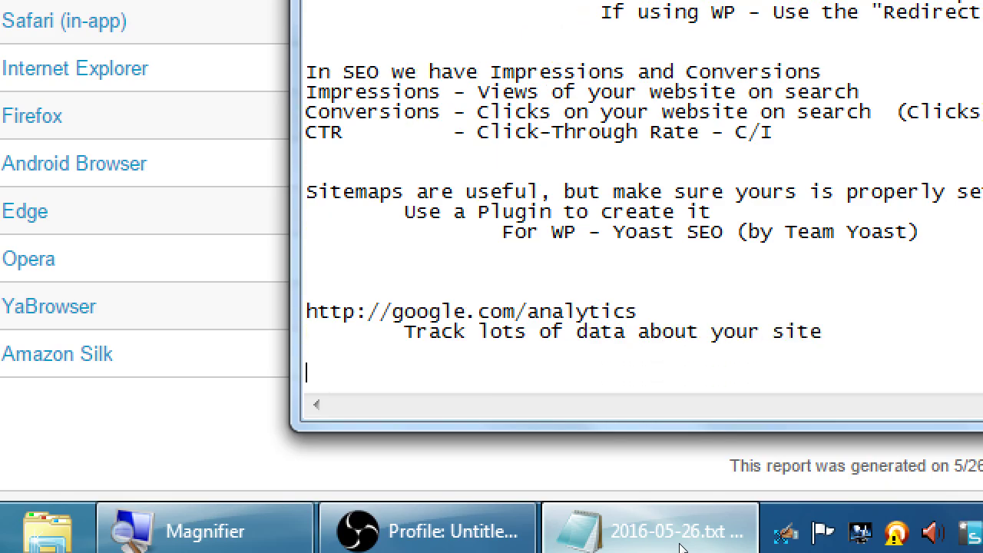
# Add an indented line reading 'See which demographics visited your site'
pyautogui.press('Tab')
pyautogui.write('See which browsers vis')
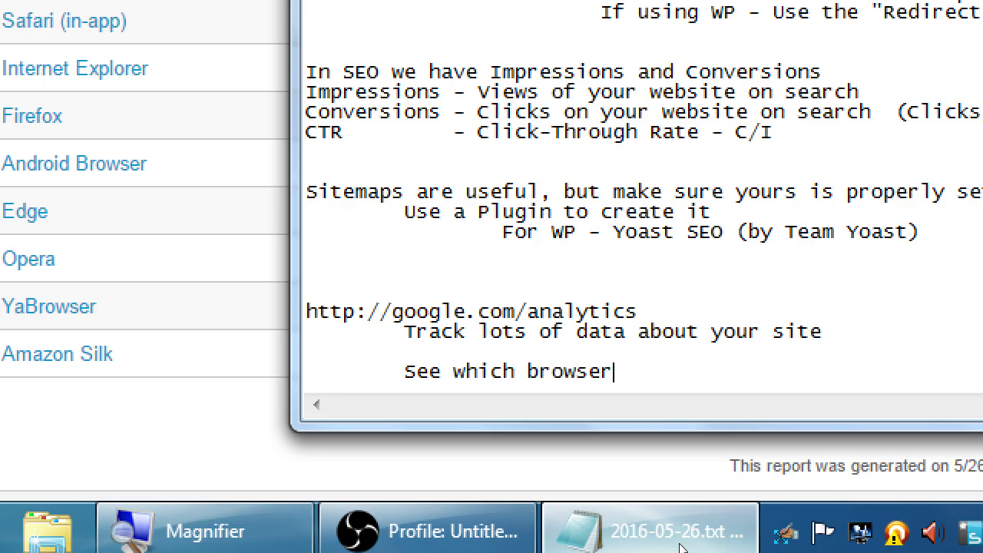
pyautogui.write('i')
pyautogui.press('BackSpace')
pyautogui.write('sited your site')
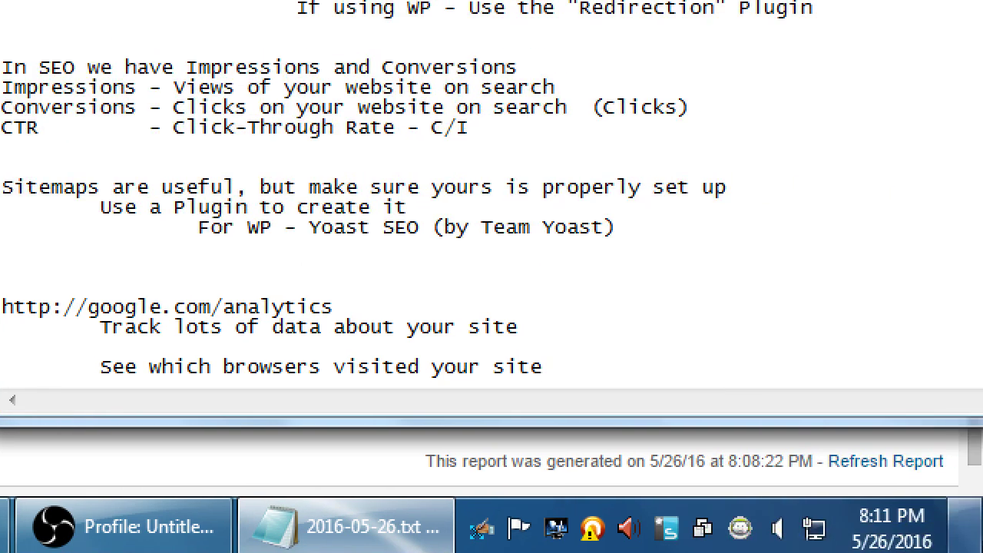
pyautogui.moveTo(966, 530)
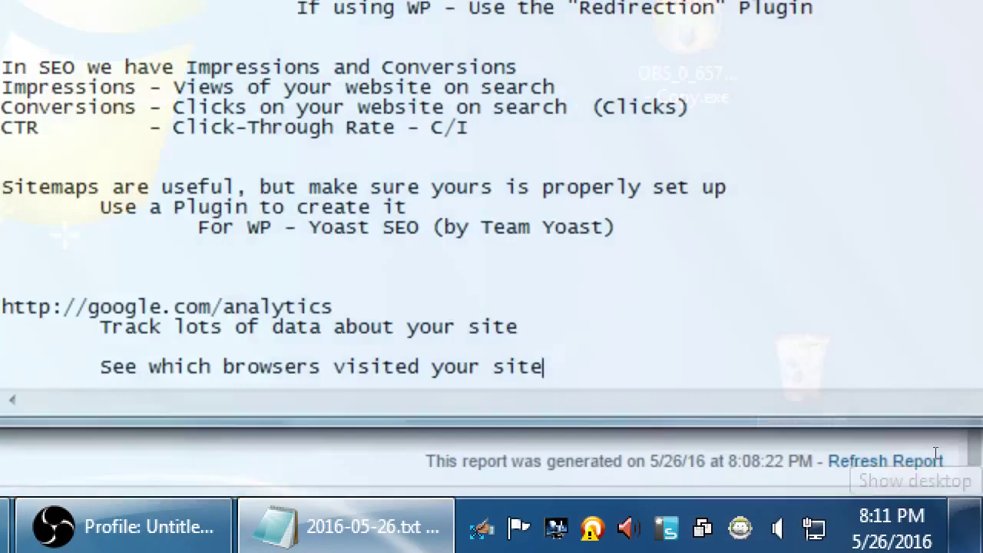
pyautogui.hotkey('ctrl', 'Left')
pyautogui.hotkey('ctrl', 'Left')
pyautogui.hotkey('ctrl', 'Left')
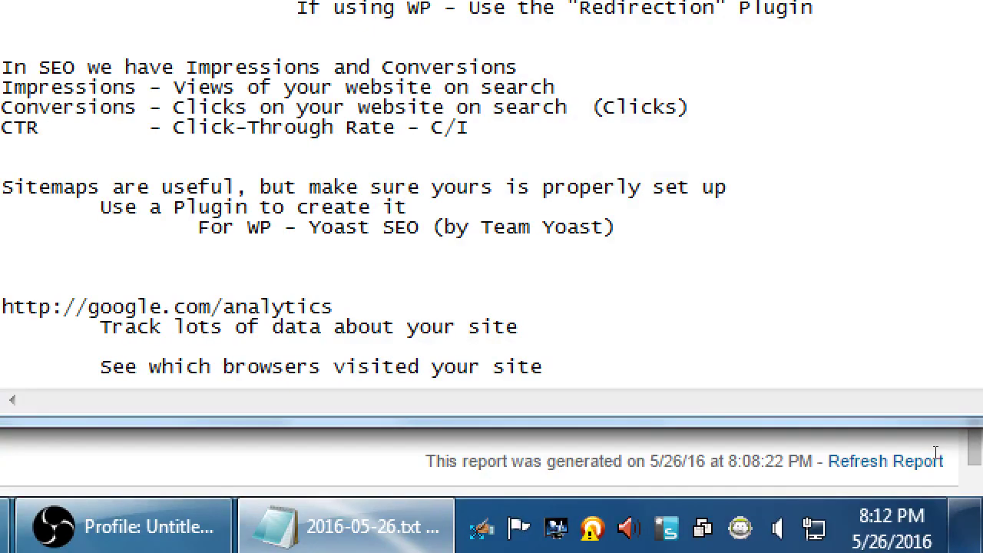
pyautogui.hotkey('ctrl', 'shift', 'Right')
pyautogui.write('deom')
pyautogui.press('BackSpace')
pyautogui.press('BackSpace')
pyautogui.write('mographc')
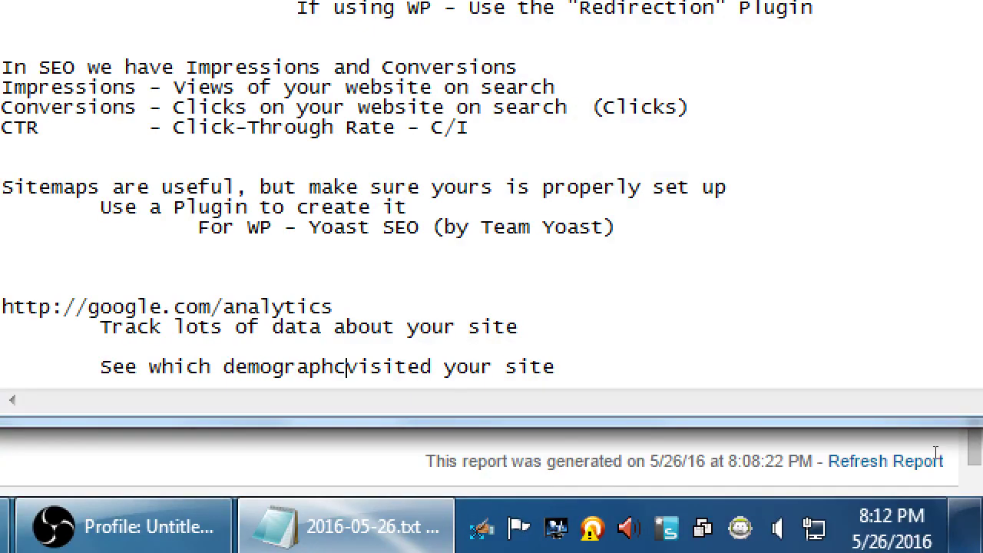
pyautogui.press('BackSpace')
pyautogui.write('ics')
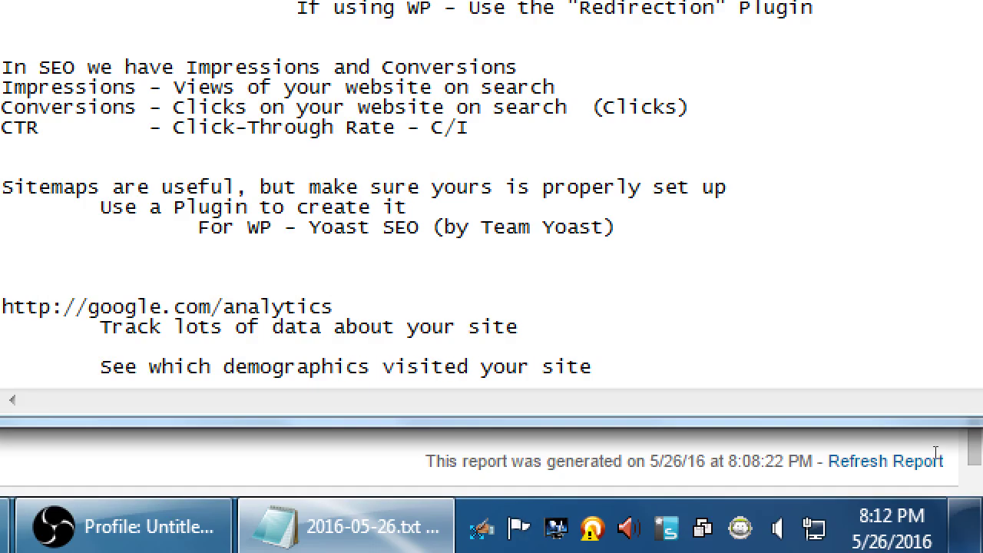
# Extend that line with 'and then act accordingly'
pyautogui.press('End')
pyautogui.write('and then ac')
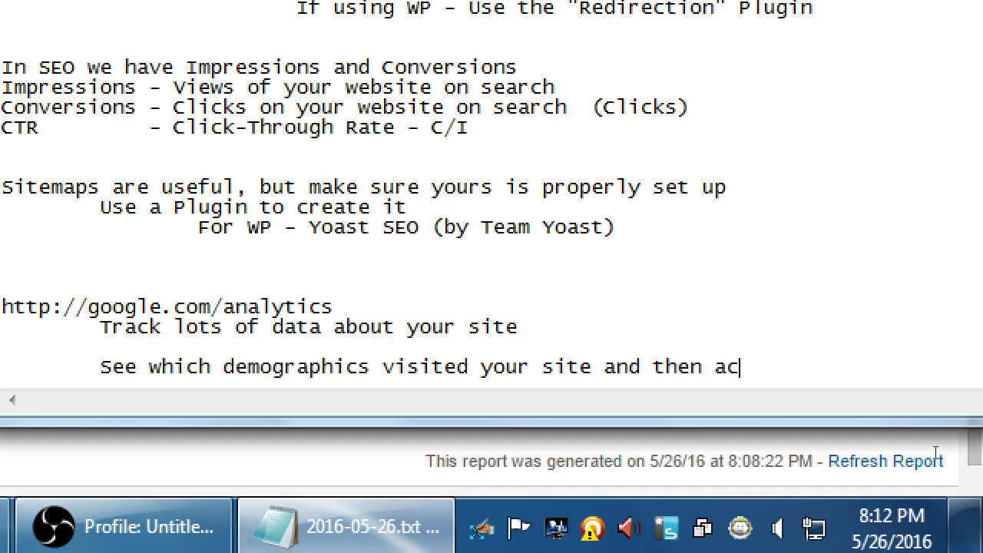
pyautogui.write('t accoringl')
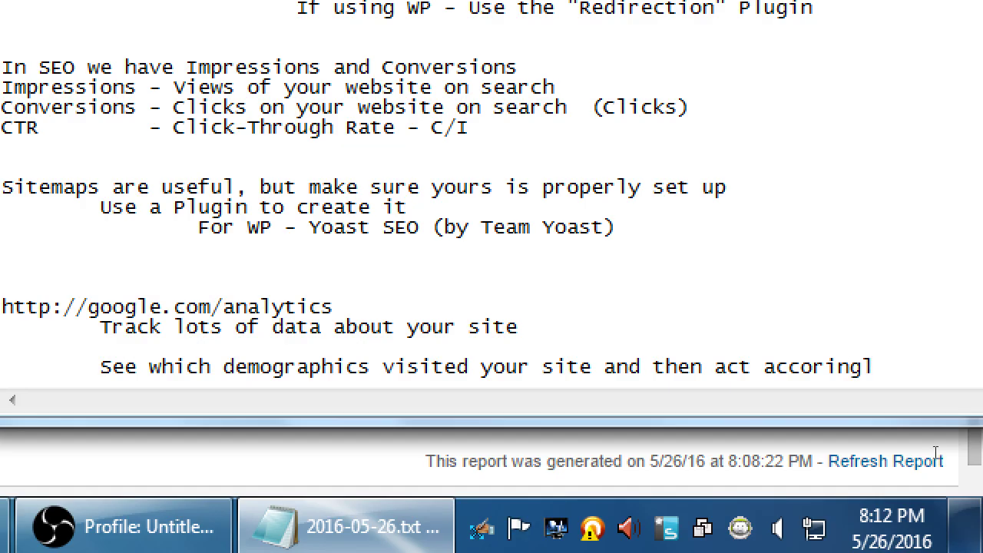
pyautogui.press('BackSpace')
pyautogui.press('BackSpace')
pyautogui.press('BackSpace')
pyautogui.press('BackSpace')
pyautogui.write('dingly')
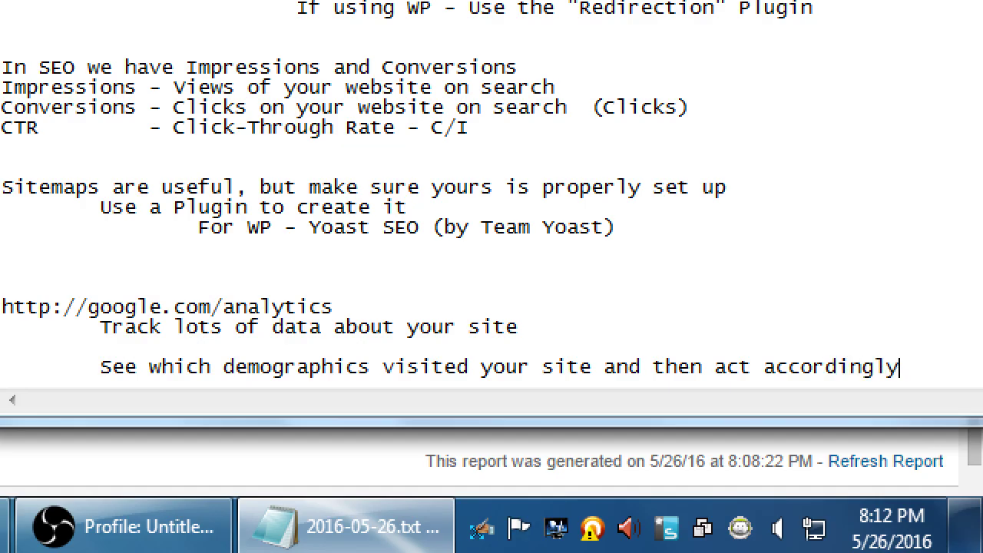
# Add an indented line: Use 'Browser Sniffing' to find out which browsers visit
pyautogui.press('Return')
pyautogui.press('Tab')
pyautogui.write("Use 'B")
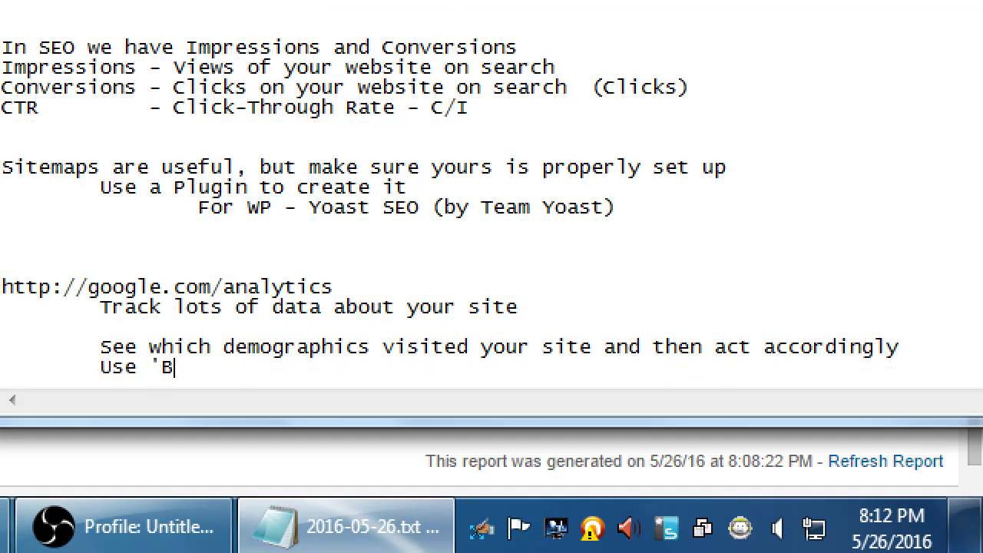
pyautogui.write('rowser Sniffing')
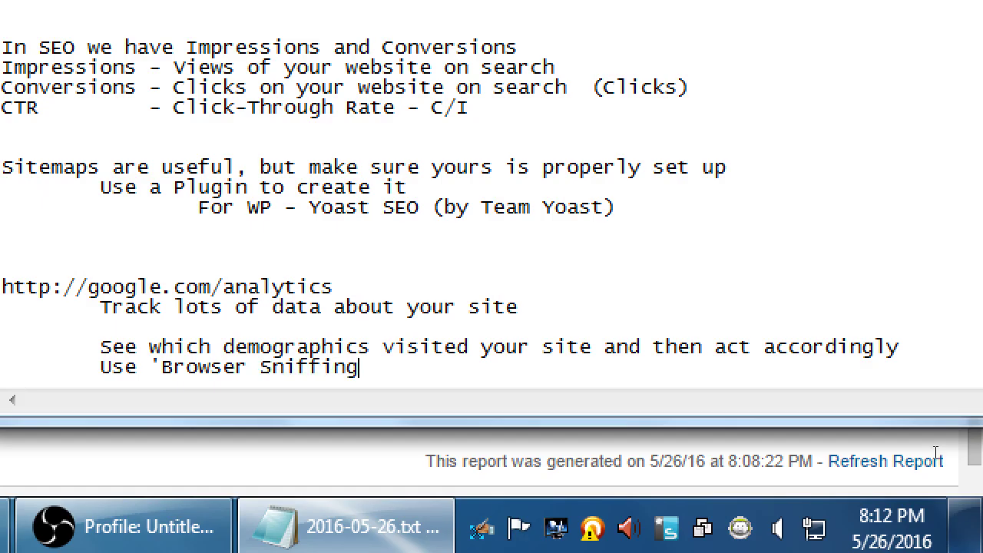
pyautogui.write("' to find out which ")
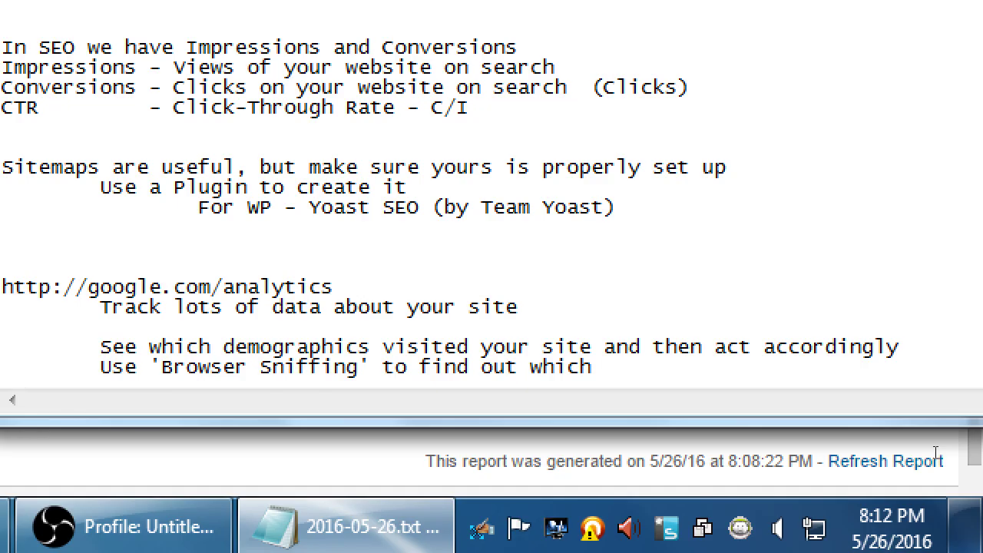
pyautogui.write('browsers visit')
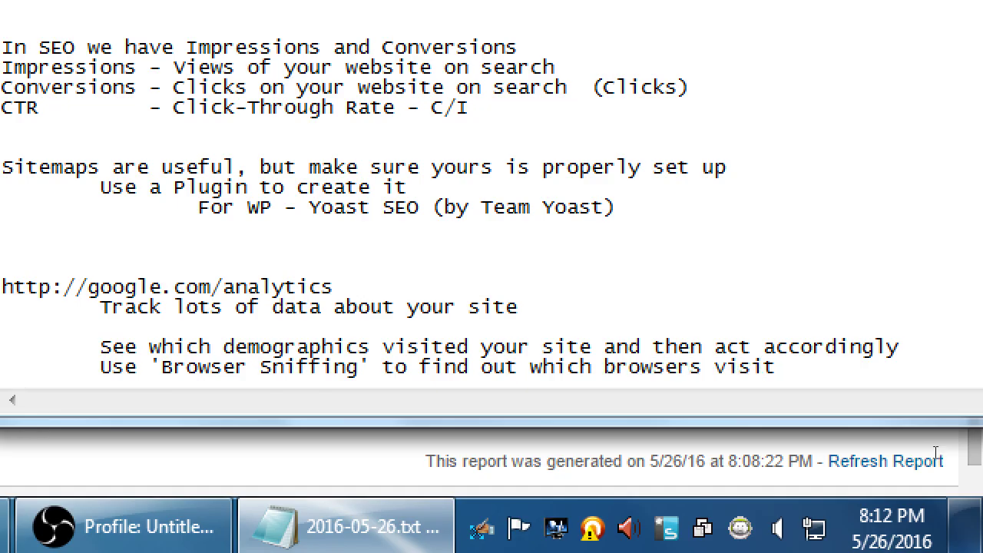
pyautogui.press('super+minus')
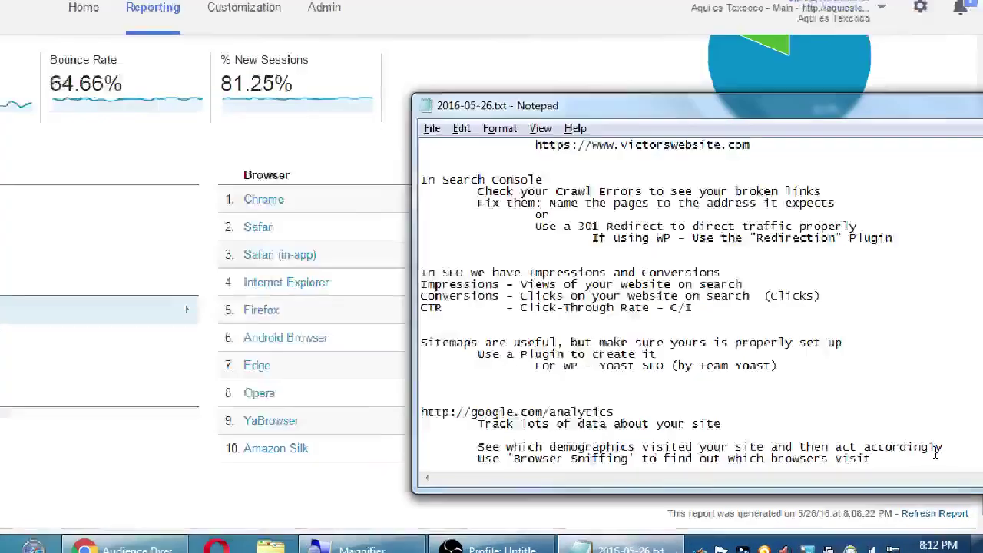
pyautogui.press('super+plus')
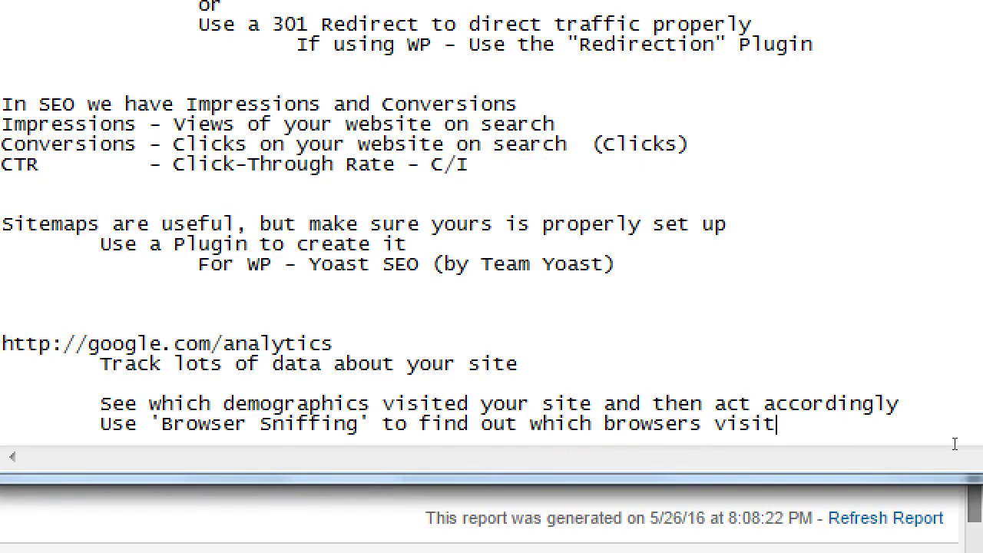
pyautogui.press('super+minus')
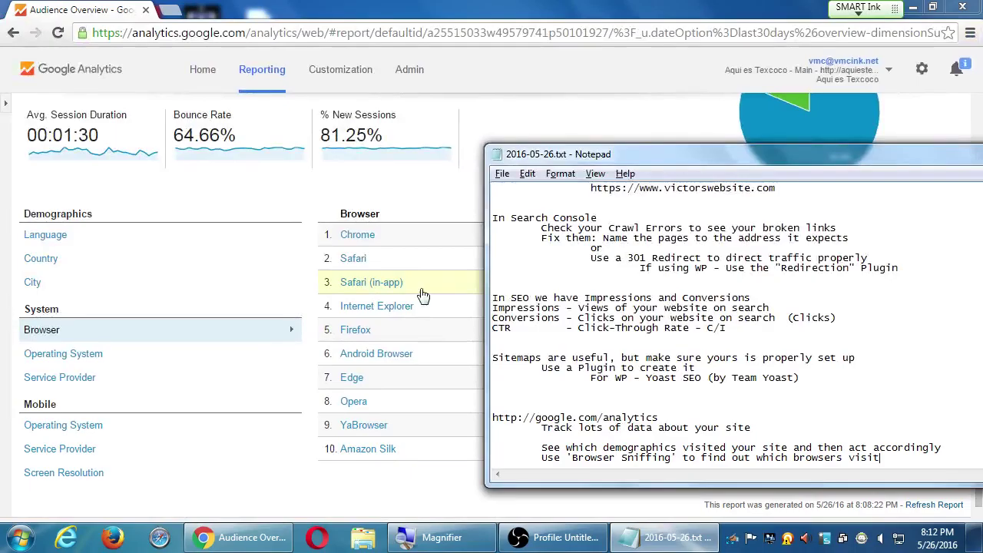
# Bring the Analytics Audience Overview back in front of the Notepad notes
pyautogui.click(299, 227)
pyautogui.scroll(5, 342, 236)
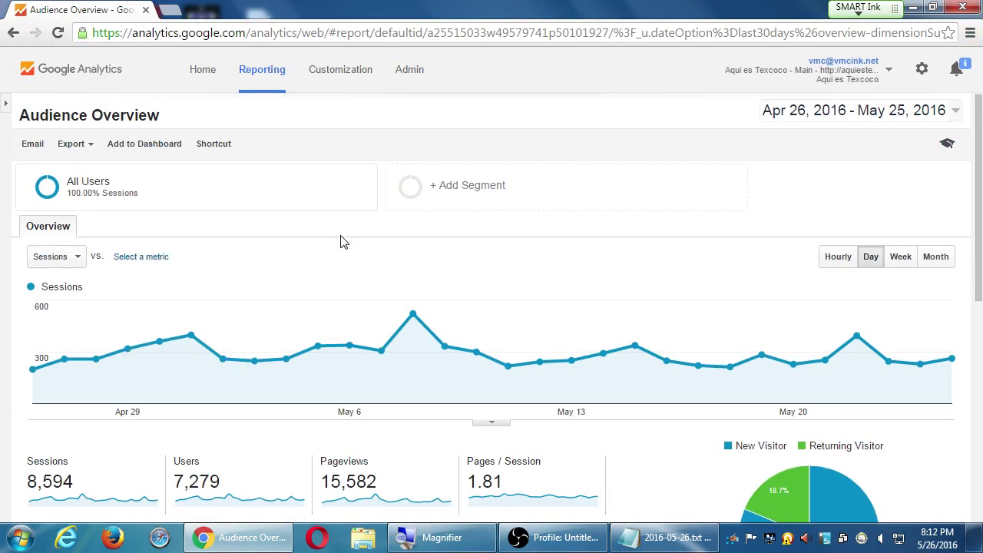
pyautogui.scroll(-5, 407, 308)
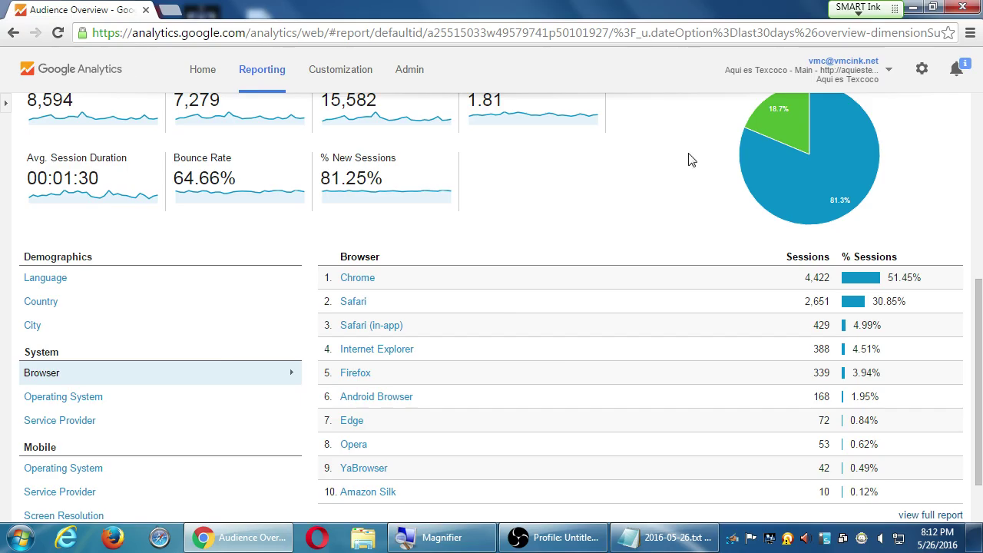
pyautogui.scroll(5, 351, 388)
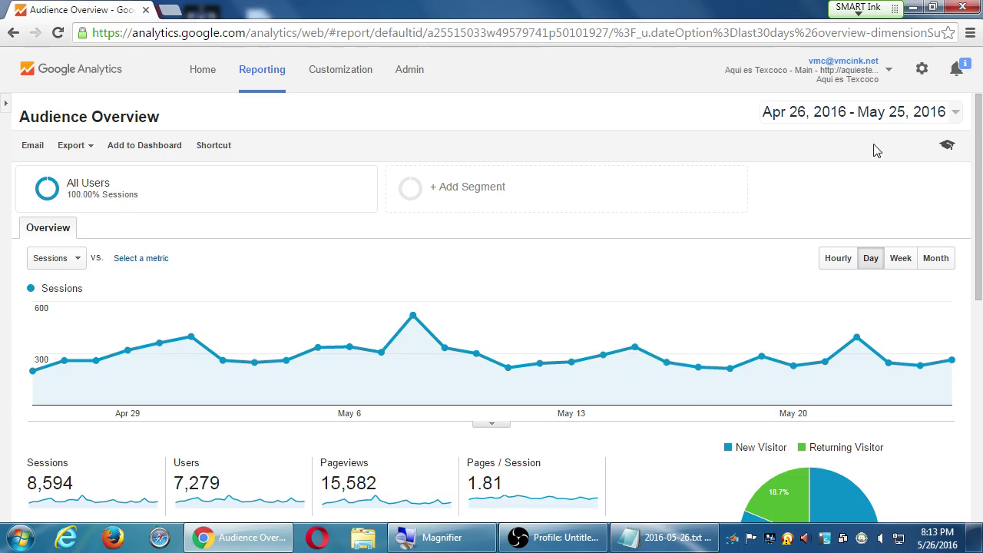
# Show the Operating System breakdown, led by iOS at 2,907 sessions
pyautogui.click(970, 33)
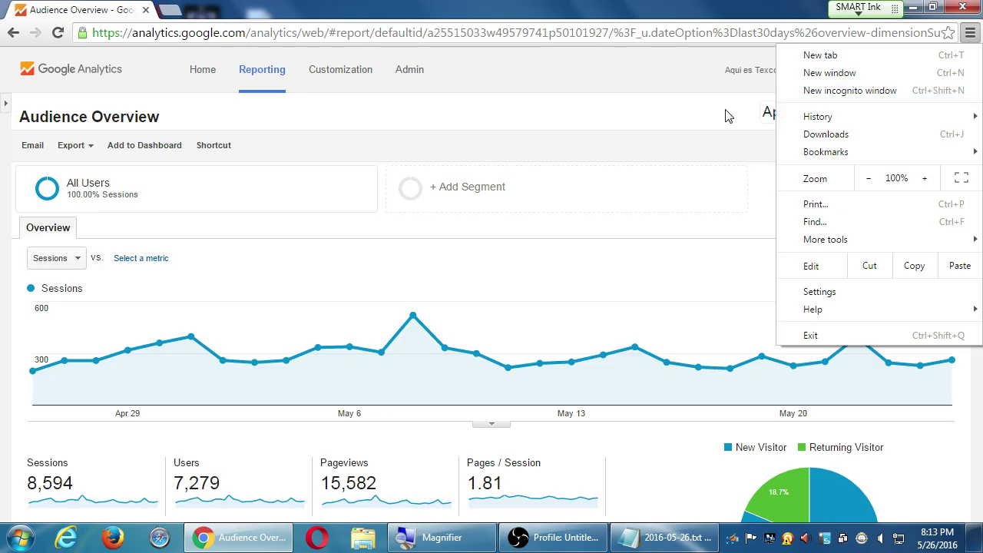
pyautogui.click(615, 125)
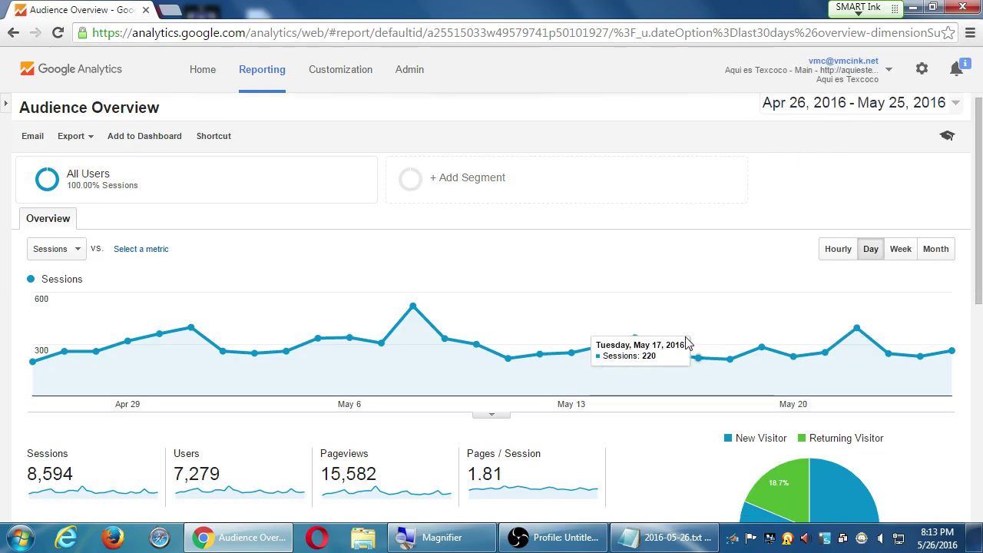
pyautogui.scroll(-5, 665, 367)
pyautogui.scroll(-2, 277, 463)
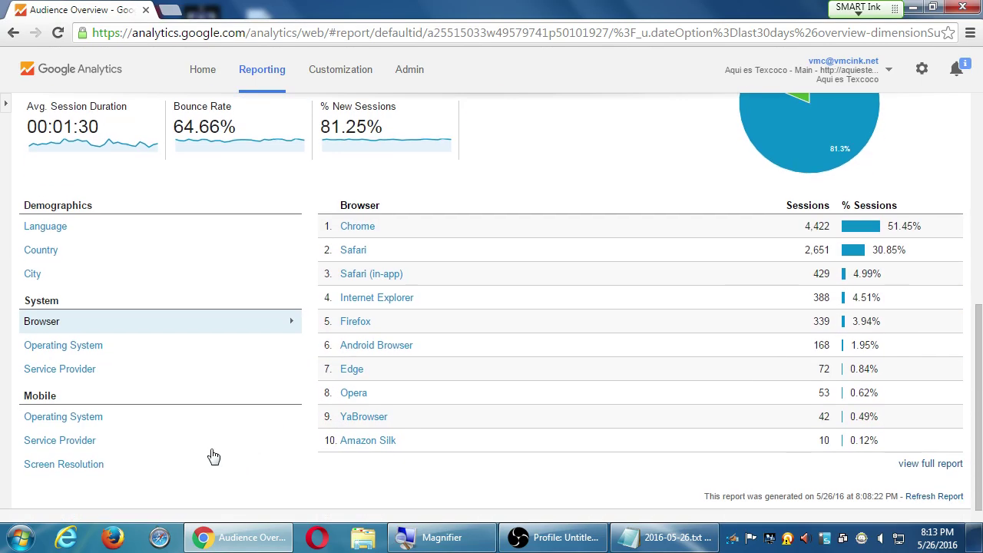
pyautogui.click(46, 347)
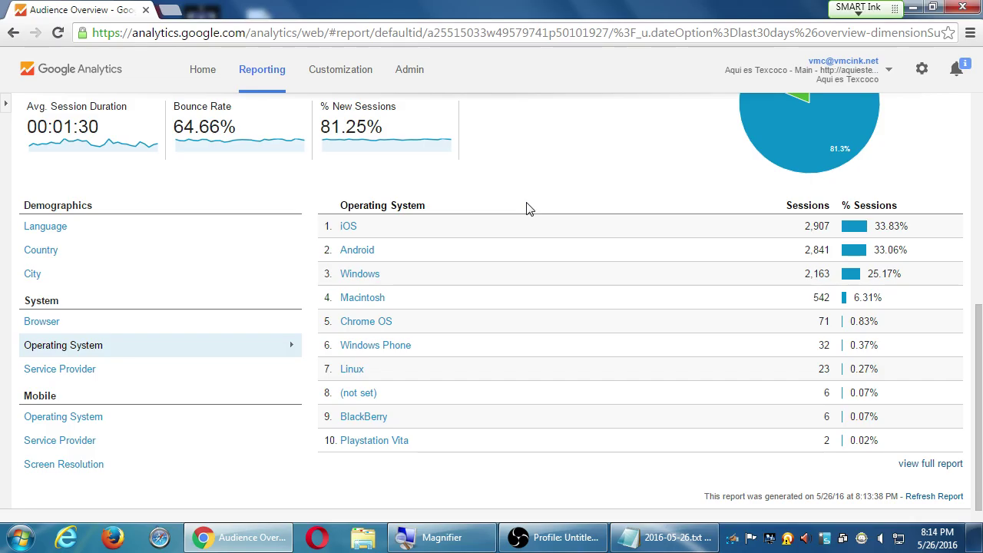
# Open a blank new browser tab with Ctrl+T
pyautogui.hotkey('ctrl', 't')
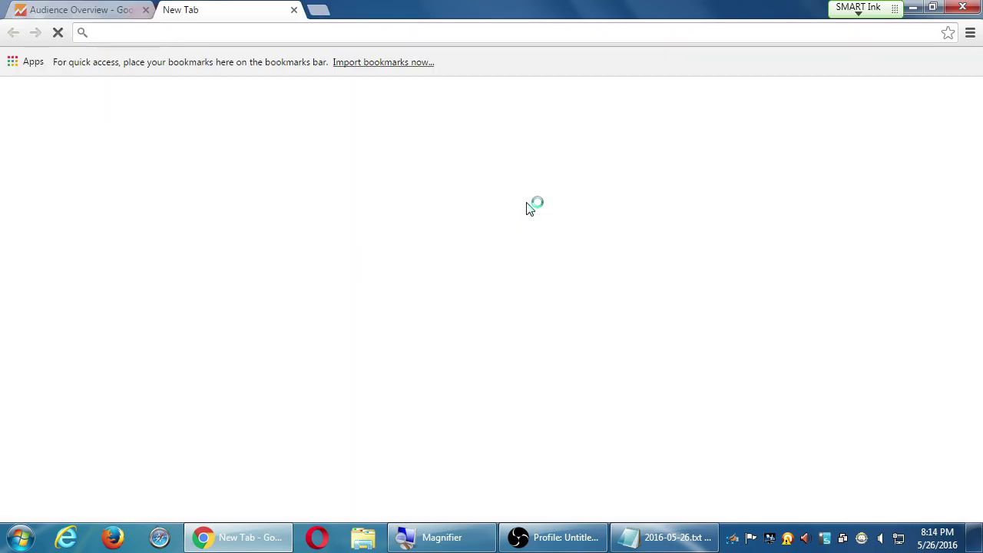
# Search 'what's my user agent' and open the What's My User Agent site
pyautogui.write("what's my u")
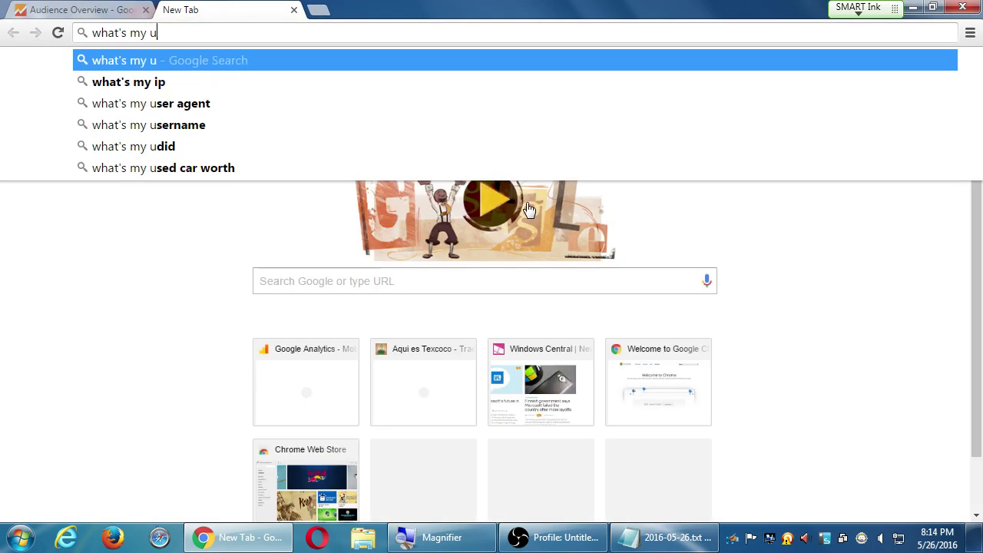
pyautogui.write('ser')
pyautogui.press('Return')
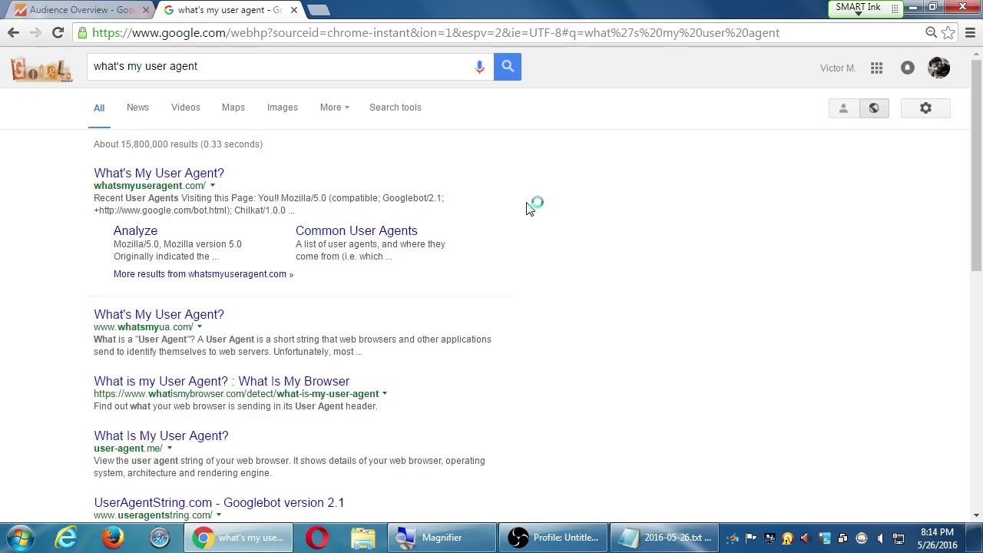
pyautogui.click(192, 176)
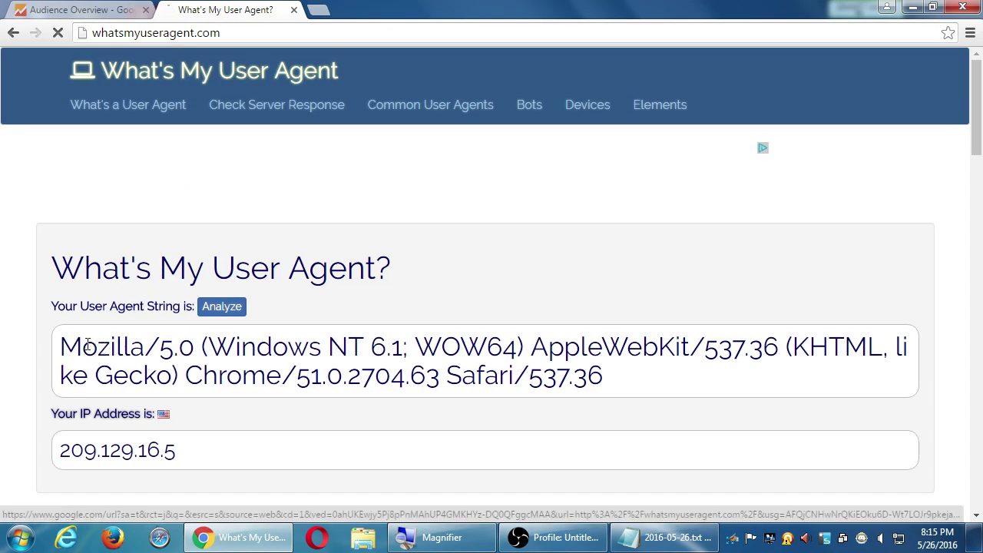
# Highlight the user-agent string, its operating-system part, and the visitor's IP address
pyautogui.moveTo(83, 346); pyautogui.dragTo(628, 388)
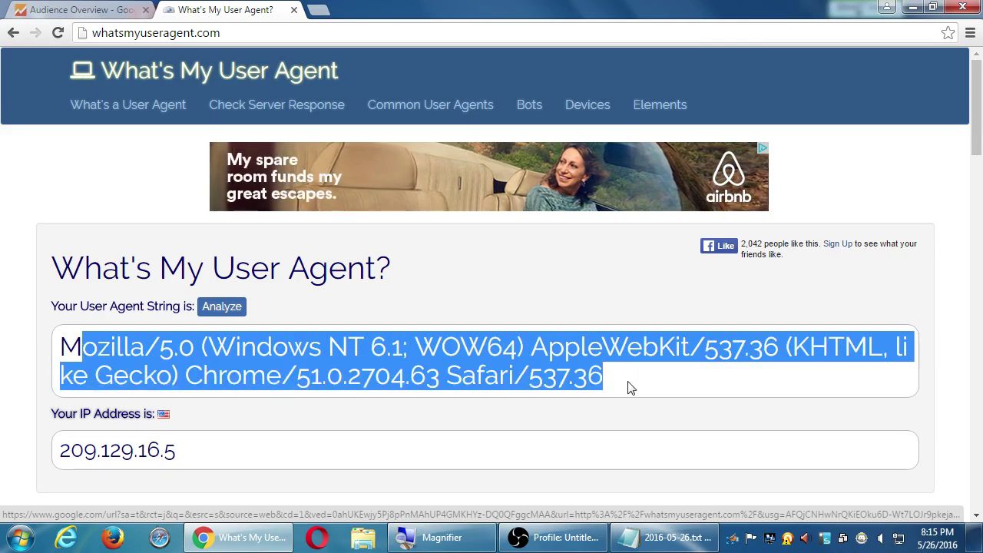
pyautogui.click(629, 387)
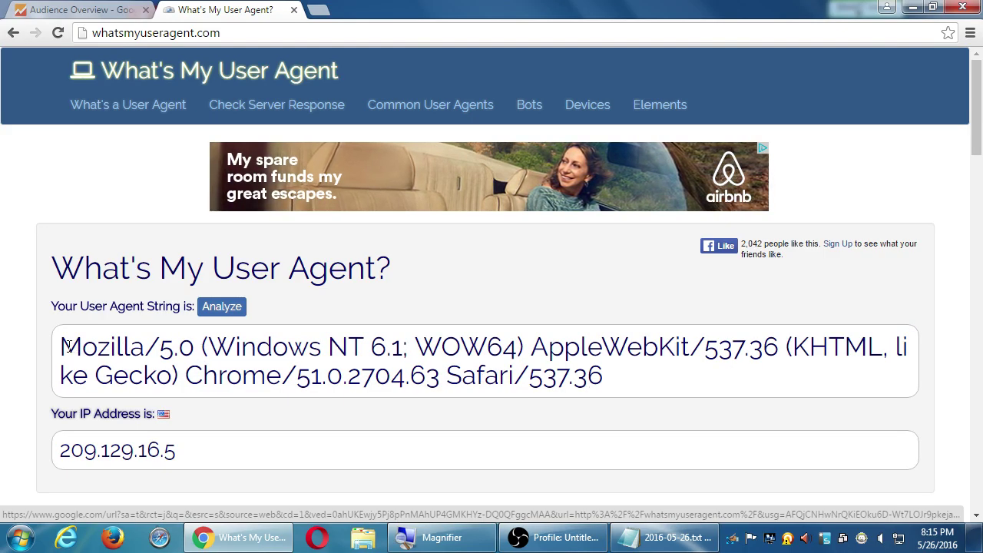
pyautogui.moveTo(68, 346); pyautogui.dragTo(110, 350)
pyautogui.click(109, 349)
pyautogui.moveTo(185, 377); pyautogui.dragTo(319, 347)
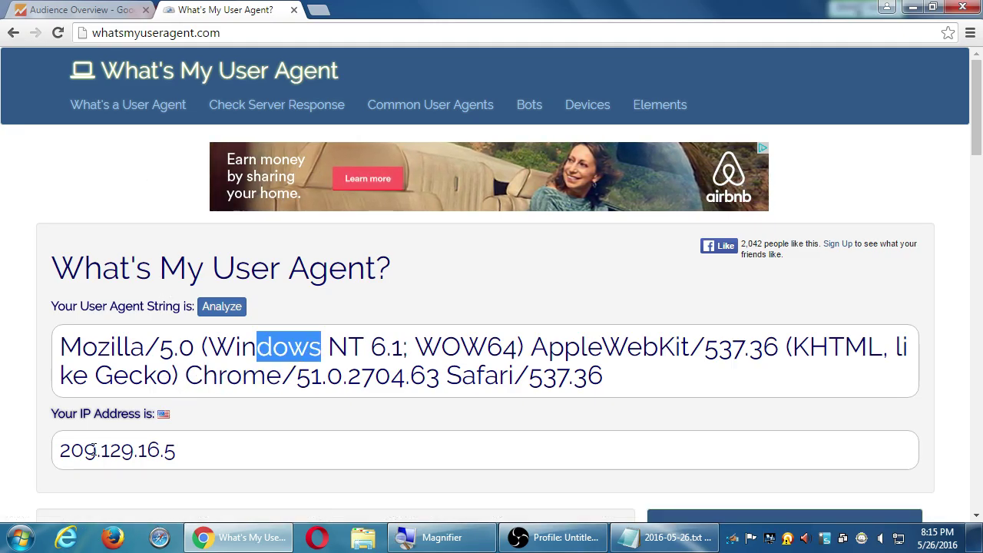
pyautogui.moveTo(60, 450); pyautogui.dragTo(209, 456)
# Highlight the JavaScript Enabled row and other client details, then close the lookup page
pyautogui.scroll(-4, 206, 456)
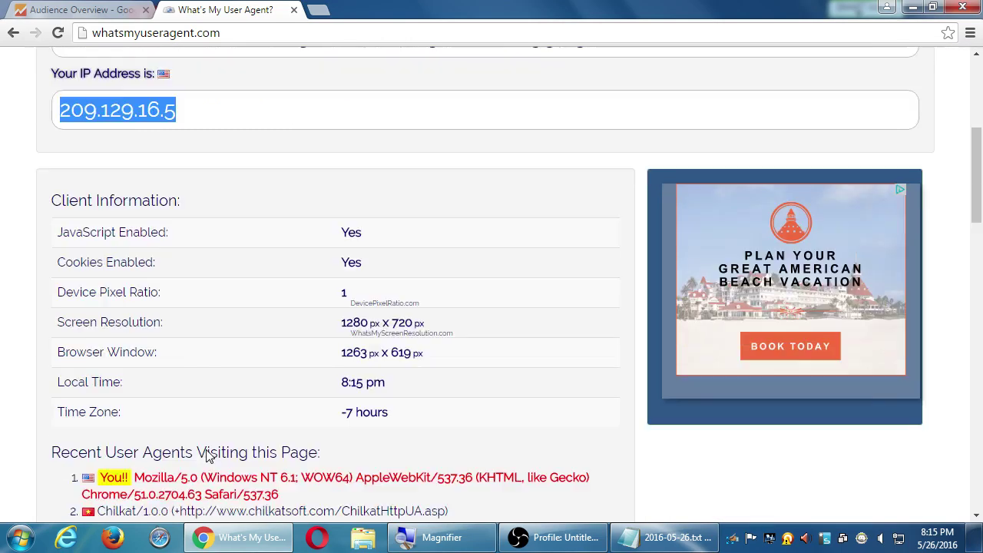
pyautogui.moveTo(83, 232); pyautogui.dragTo(214, 235)
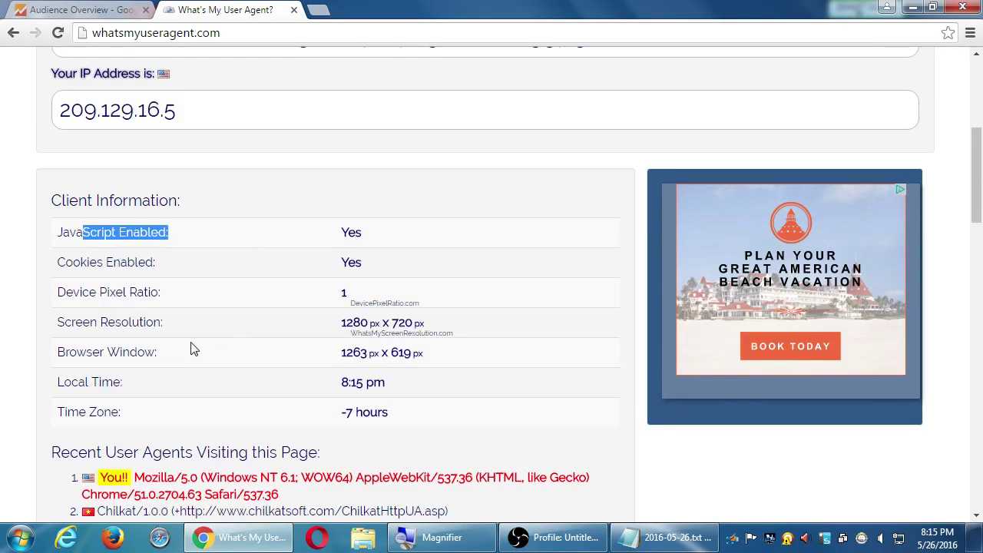
pyautogui.moveTo(89, 322); pyautogui.dragTo(221, 322)
pyautogui.scroll(-5, 189, 408)
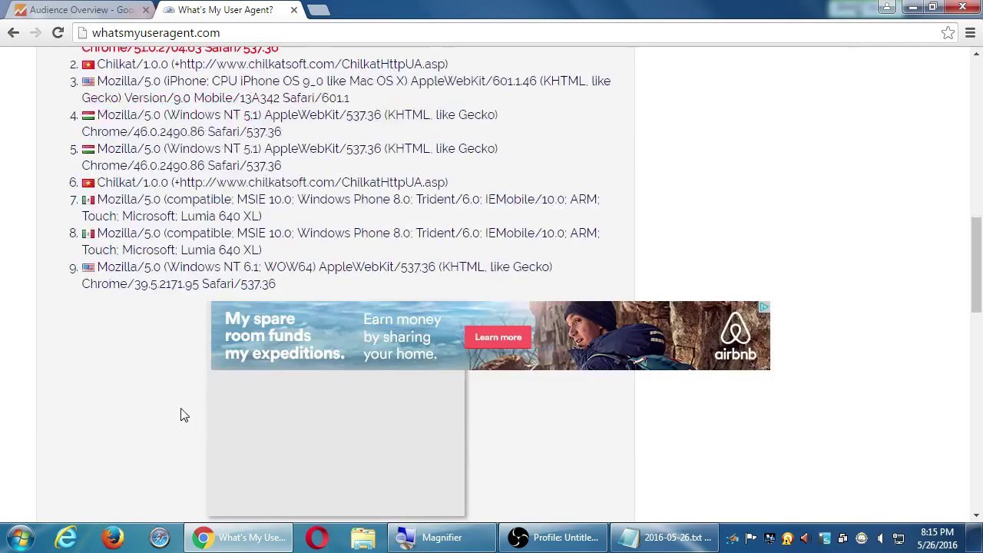
pyautogui.scroll(-5, 184, 415)
pyautogui.scroll(15, 183, 413)
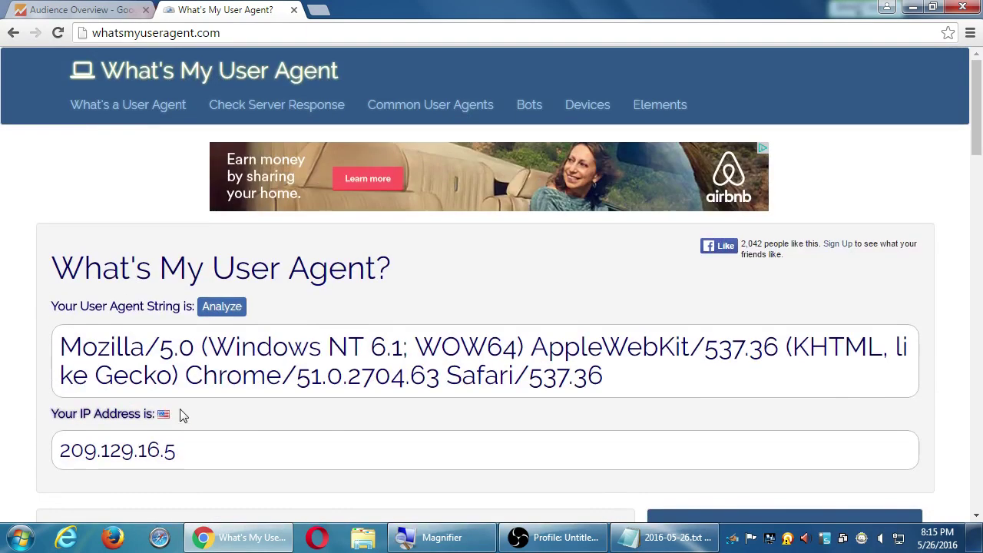
pyautogui.click(233, 35)
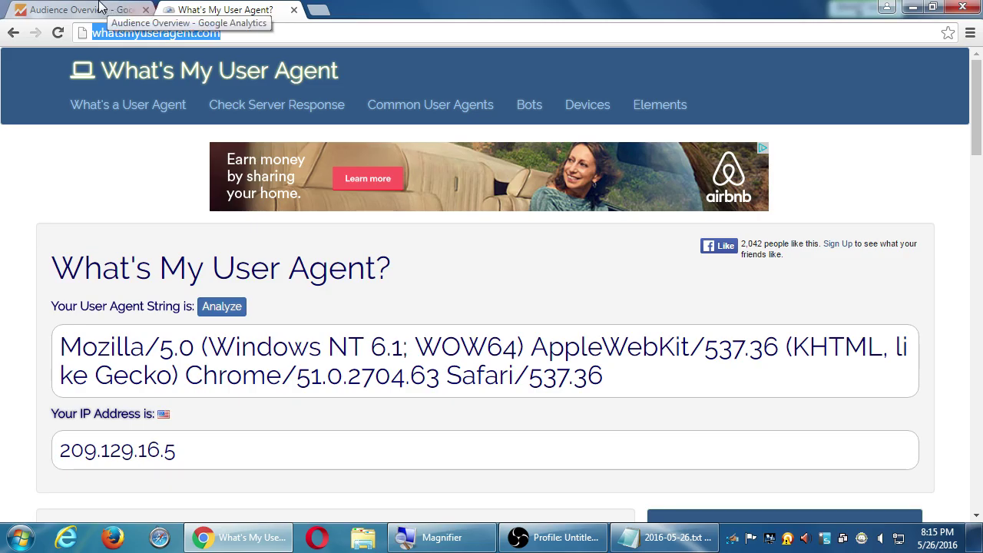
pyautogui.click(292, 10)
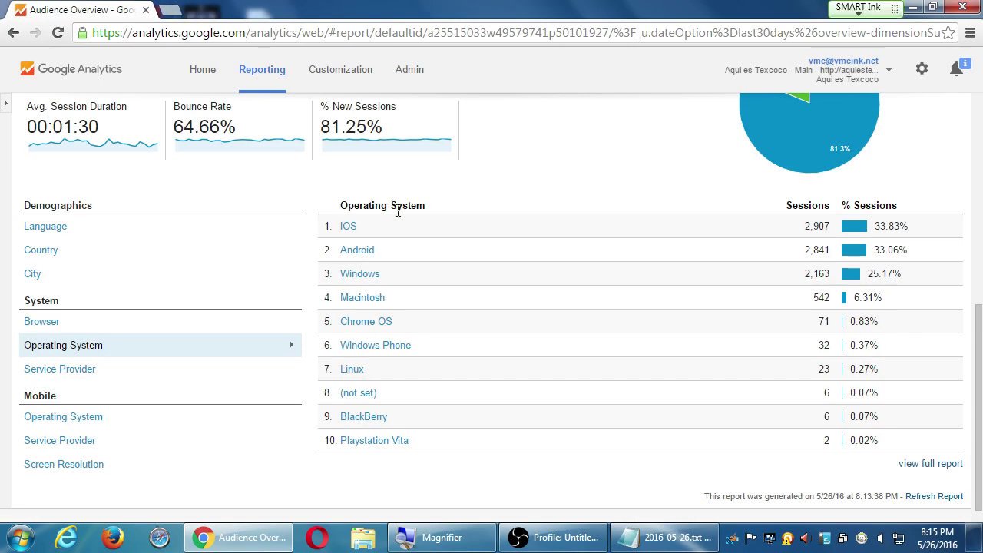
# Show the Service Provider breakdown, then Mobile Operating System (iOS 2,907, Android 2,841)
pyautogui.click(53, 369)
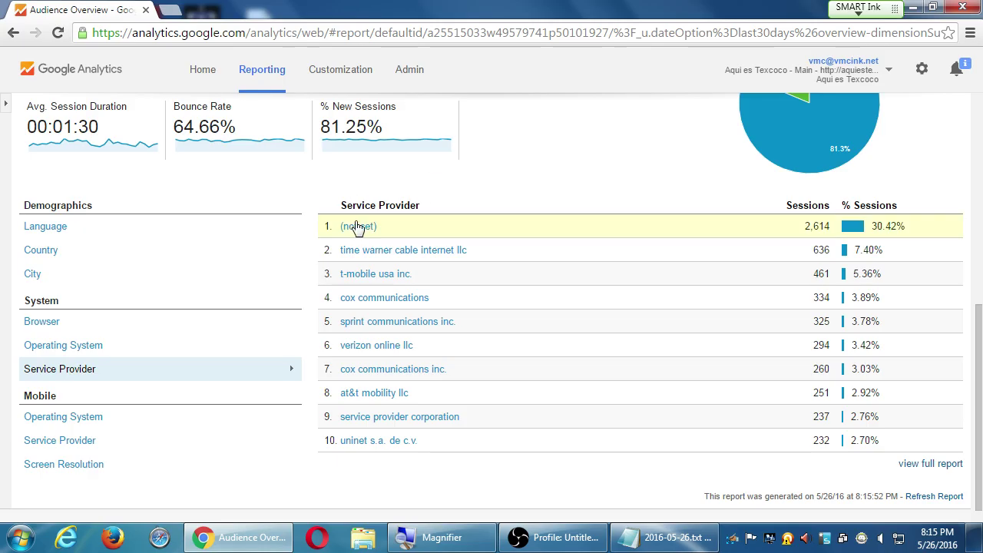
pyautogui.moveTo(382, 232); pyautogui.dragTo(338, 232)
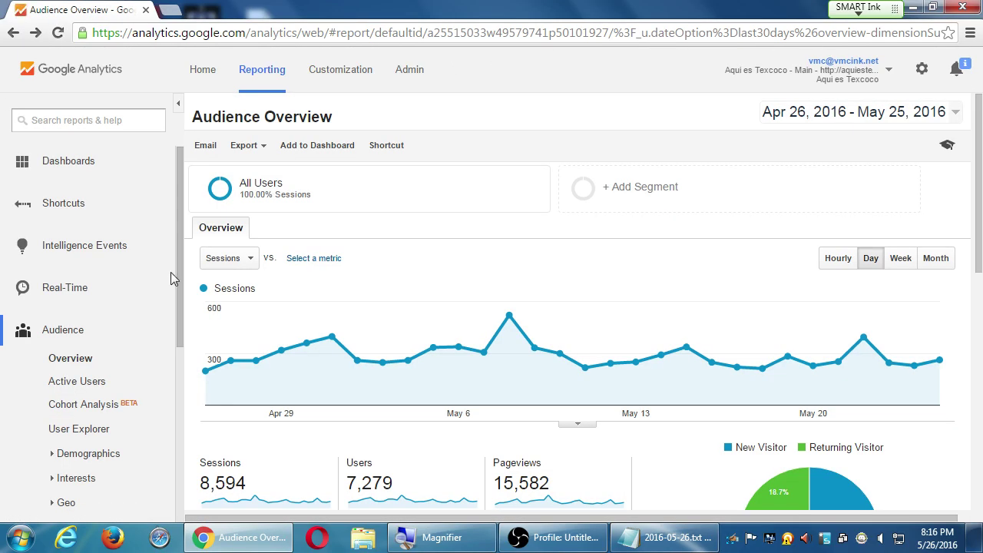
pyautogui.scroll(-7, 291, 372)
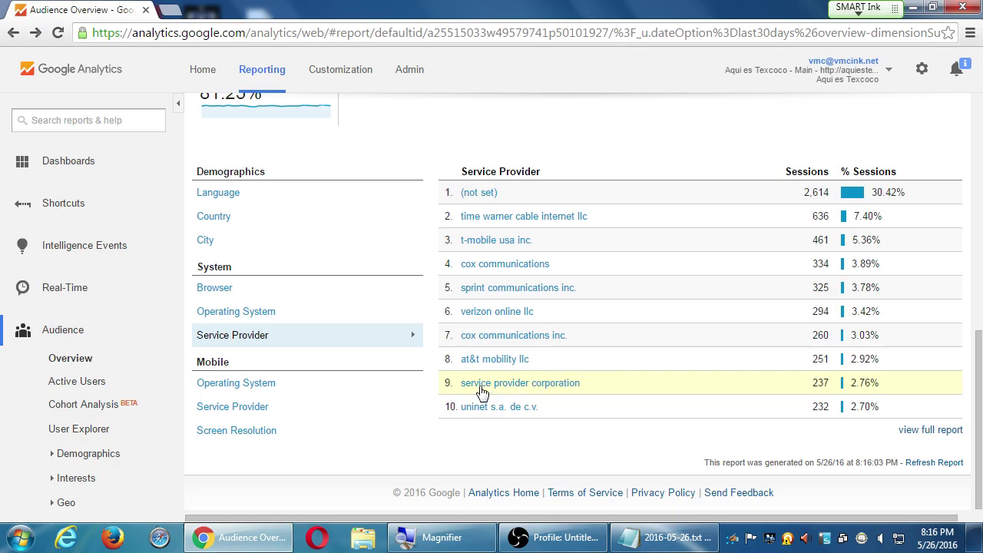
pyautogui.click(244, 390)
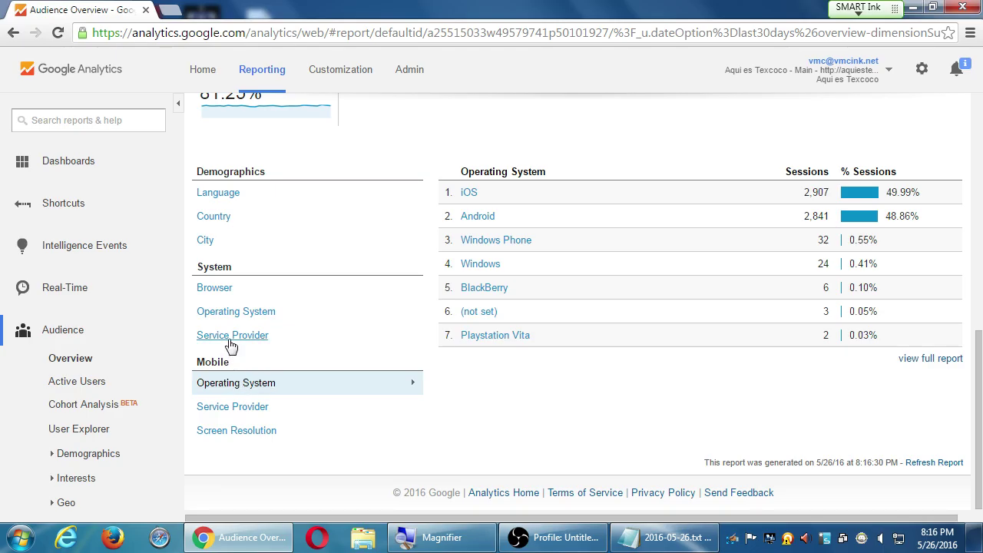
# Compare System Service Provider with Mobile Operating System, then show the Mobile Service Provider breakdown
pyautogui.click(231, 344)
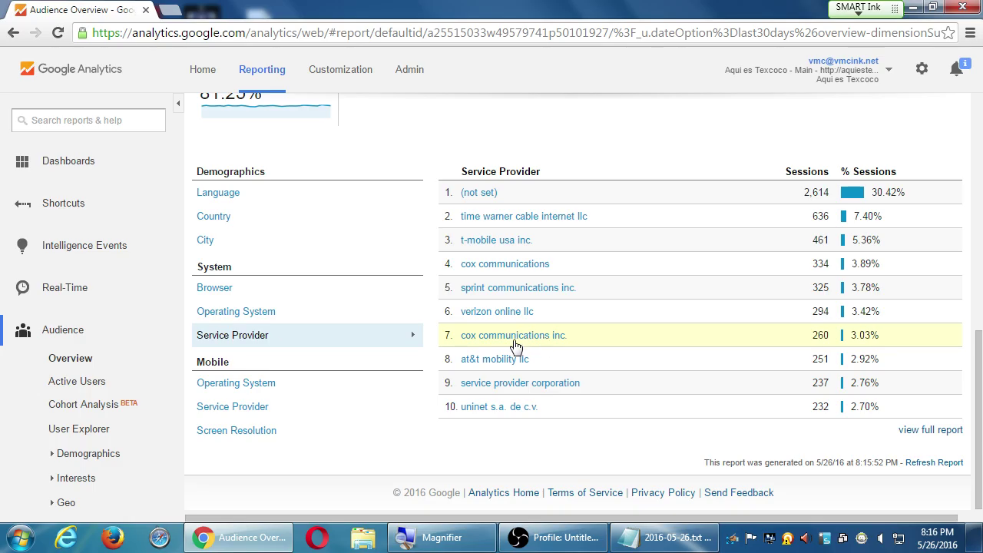
pyautogui.click(233, 384)
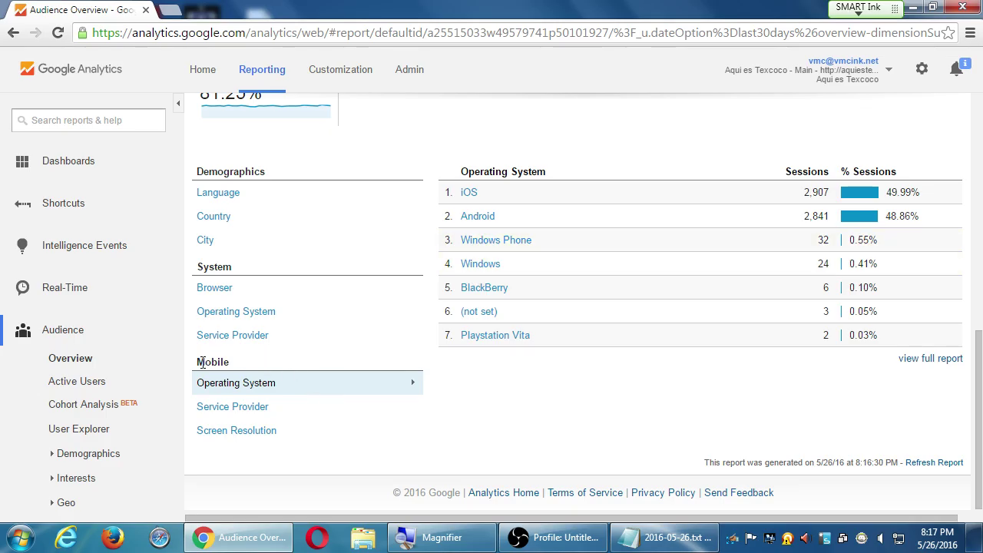
pyautogui.moveTo(202, 362); pyautogui.dragTo(235, 362)
pyautogui.click(253, 363)
pyautogui.click(204, 408)
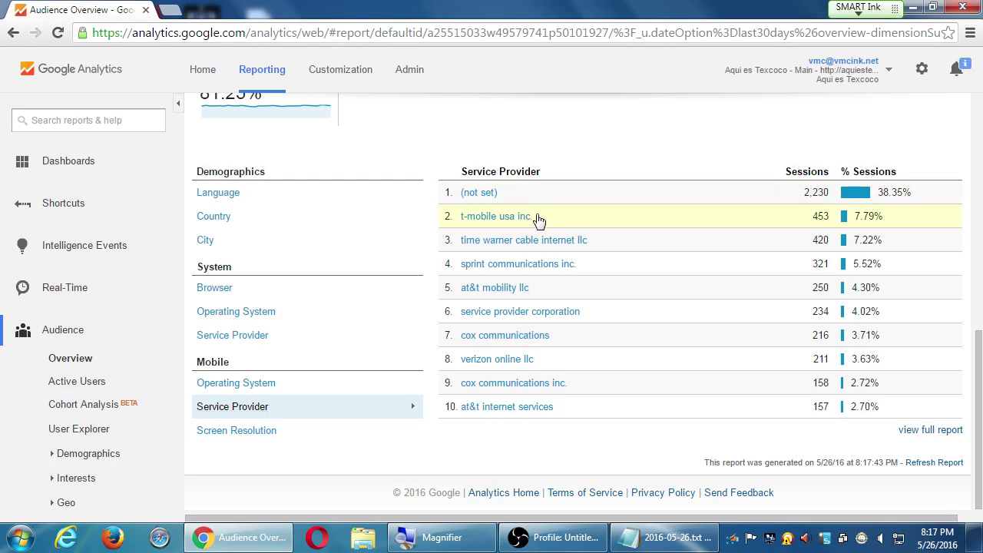
# Show Mobile Screen Resolution, led by 360x640 at 1,871 sessions, and magnify the screen
pyautogui.click(252, 436)
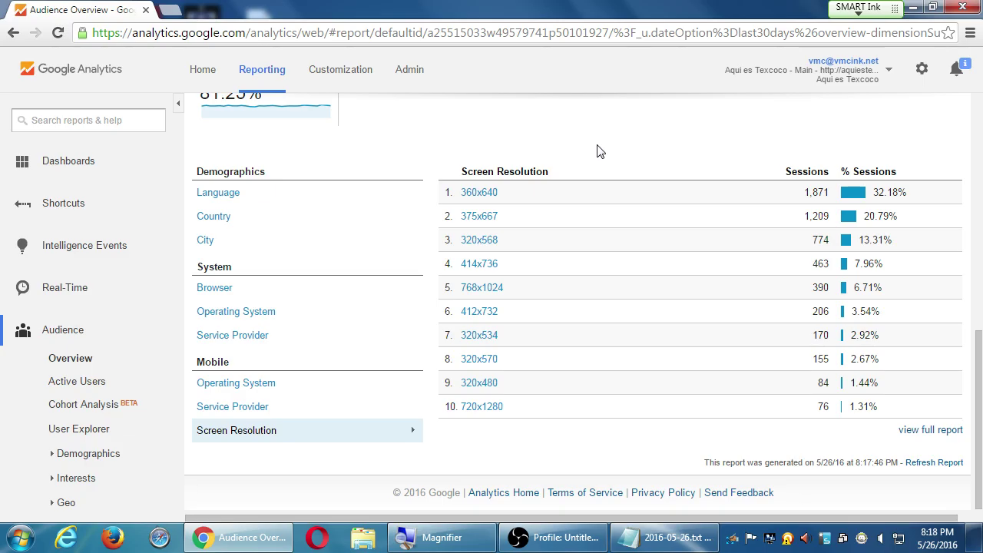
pyautogui.press('super+plus')
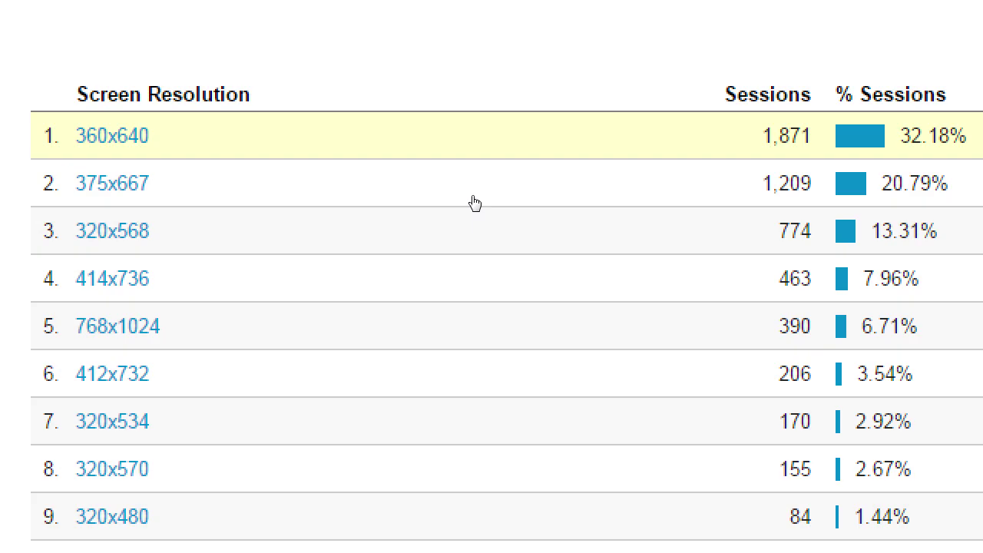
pyautogui.press('super+Escape')
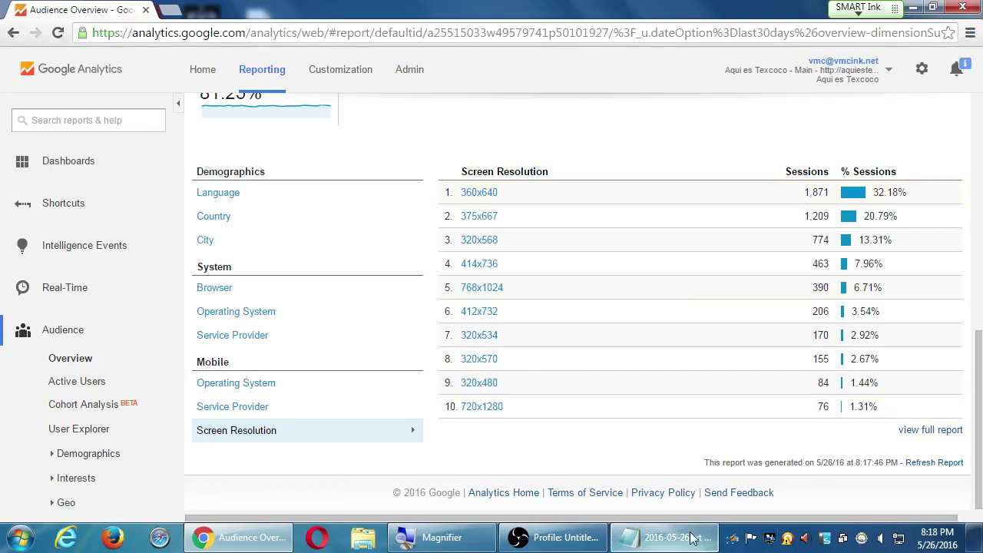
pyautogui.click(691, 538)
# Append a 'Screen Resolution:' heading with the indented note 'Any dimensions of >720px == HD'
pyautogui.scroll(-1, 682, 334)
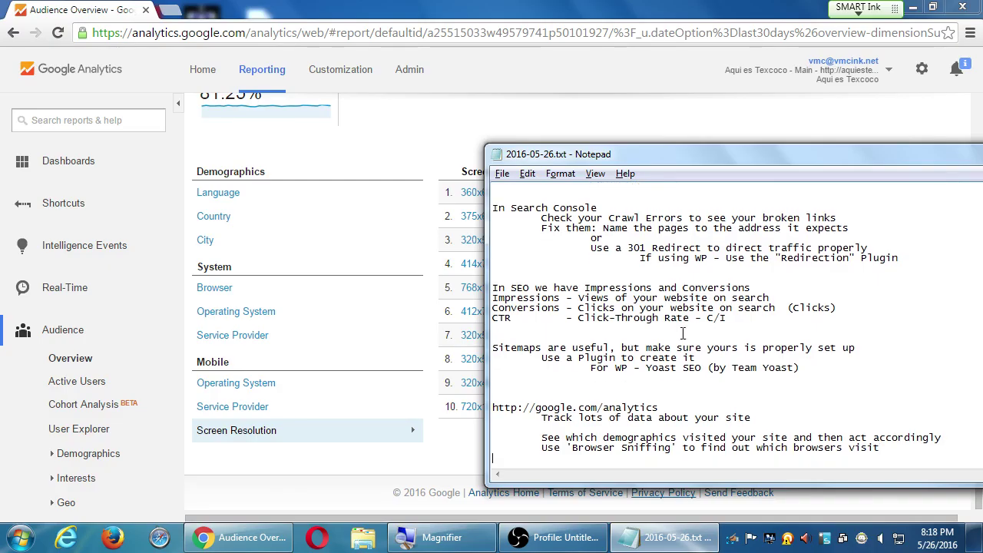
pyautogui.press('super+plus')
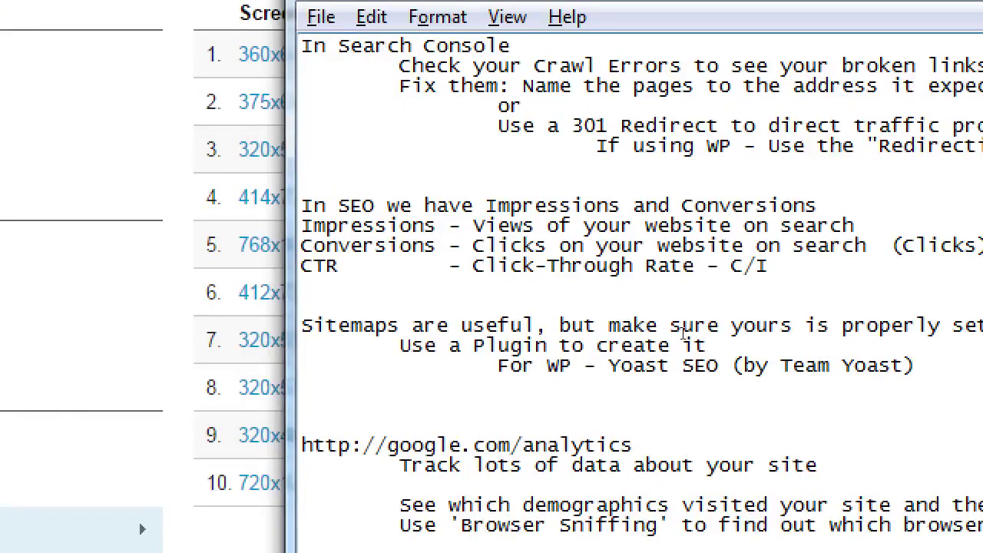
pyautogui.hotkey('ctrl', 'End')
pyautogui.write('Sc')
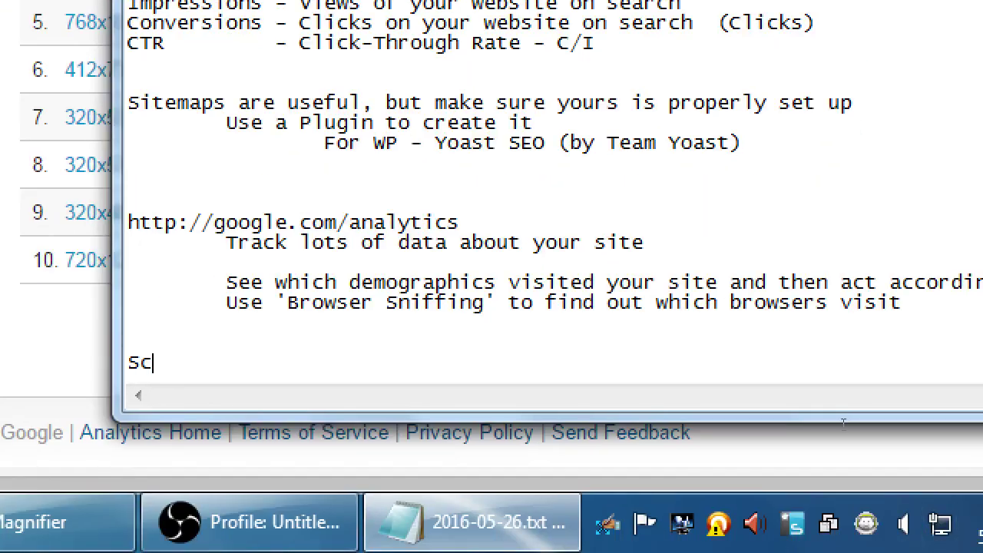
pyautogui.write('reen Res')
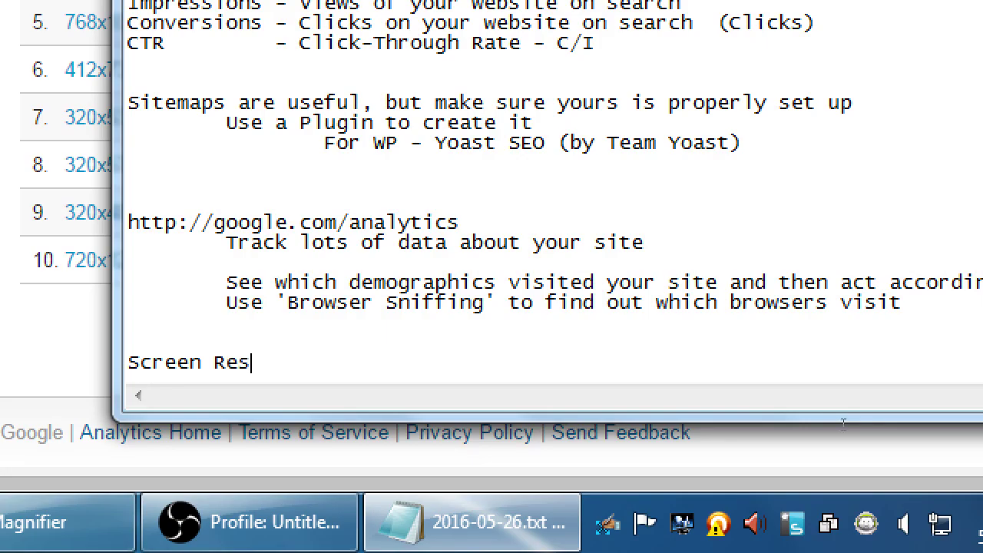
pyautogui.write('olution:')
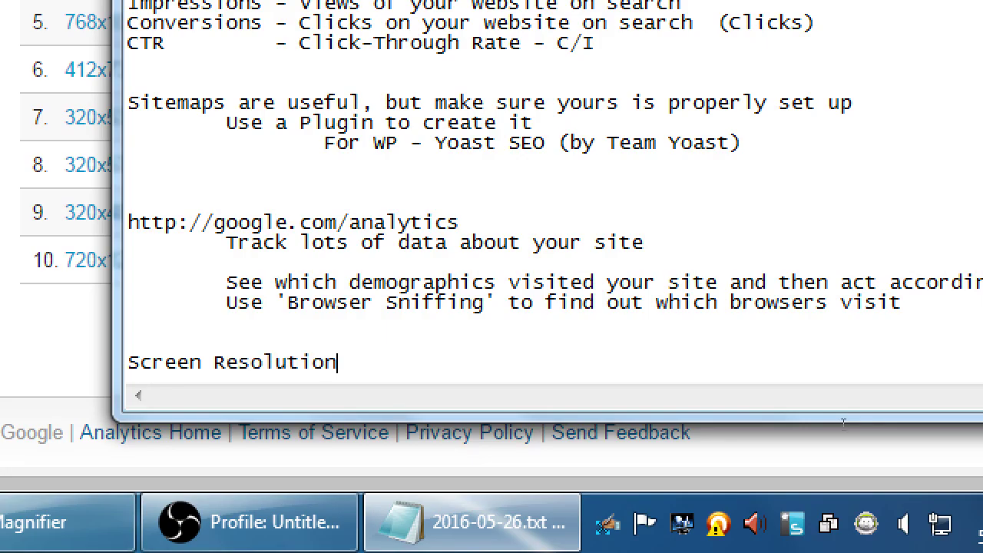
pyautogui.press('Return')
pyautogui.press('Tab')
pyautogui.write('Any dim')
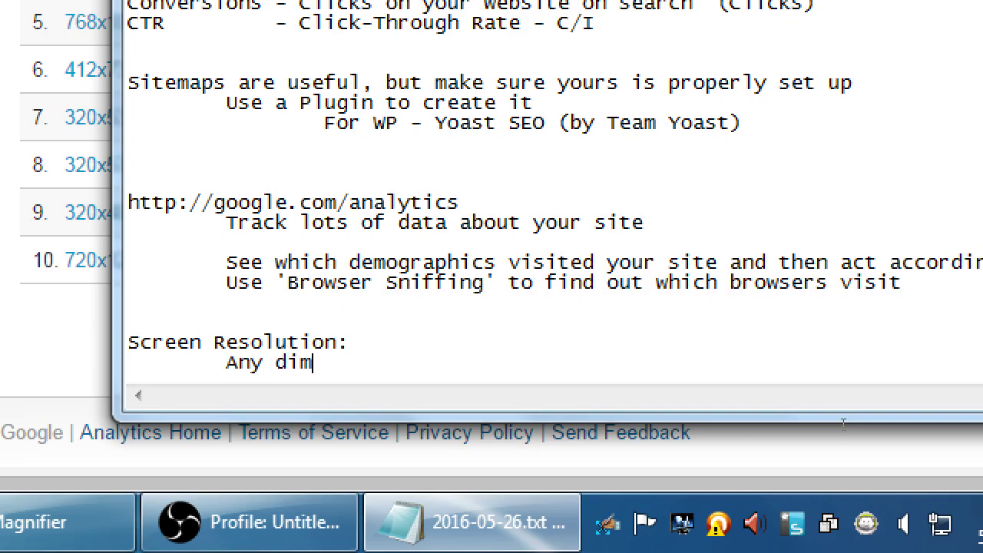
pyautogui.write('ensions of ')
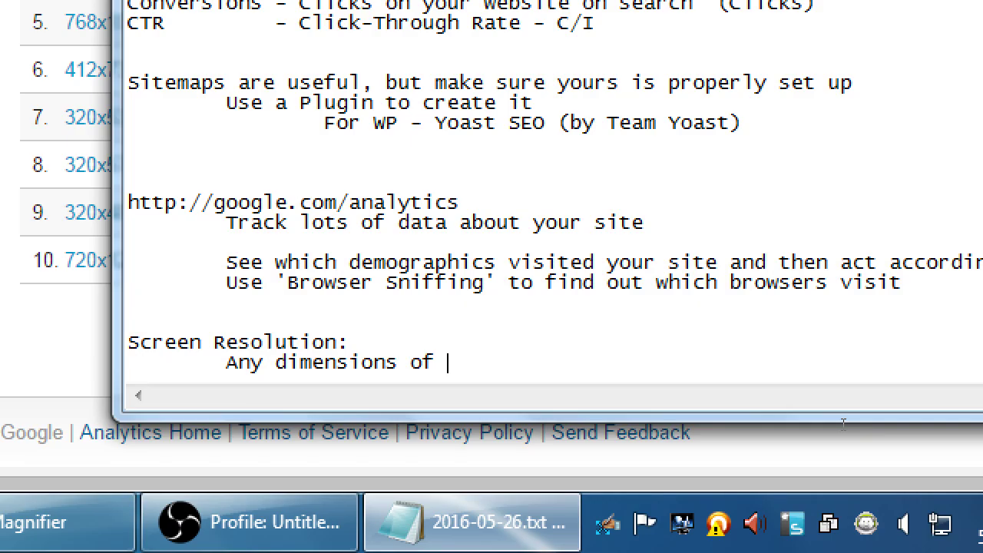
pyautogui.write('>720px   ==')
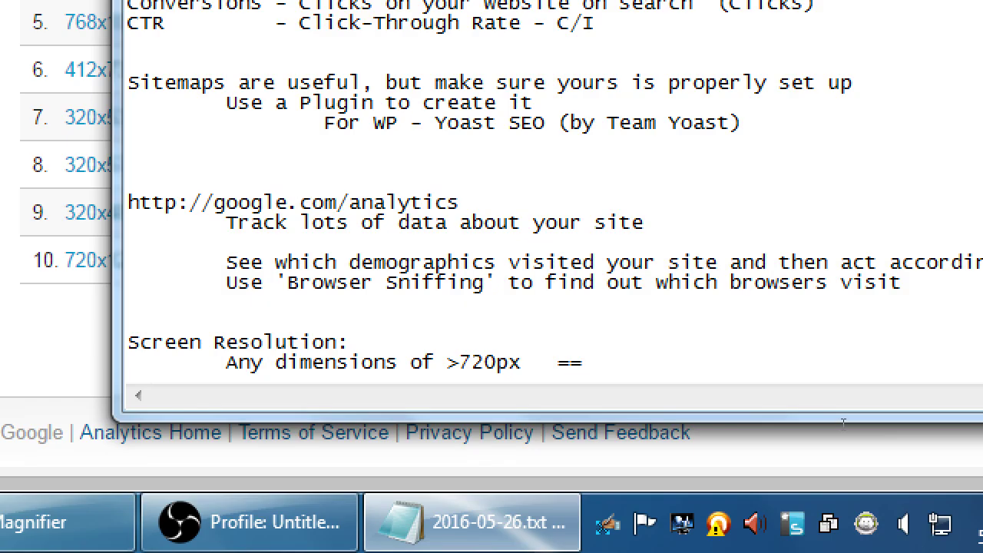
pyautogui.write('  HD')
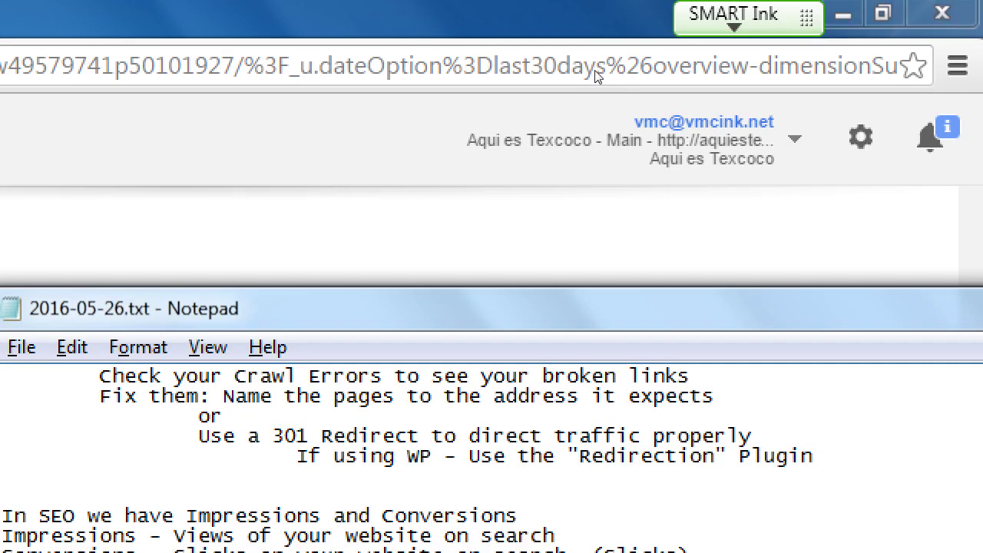
pyautogui.click(533, 234)
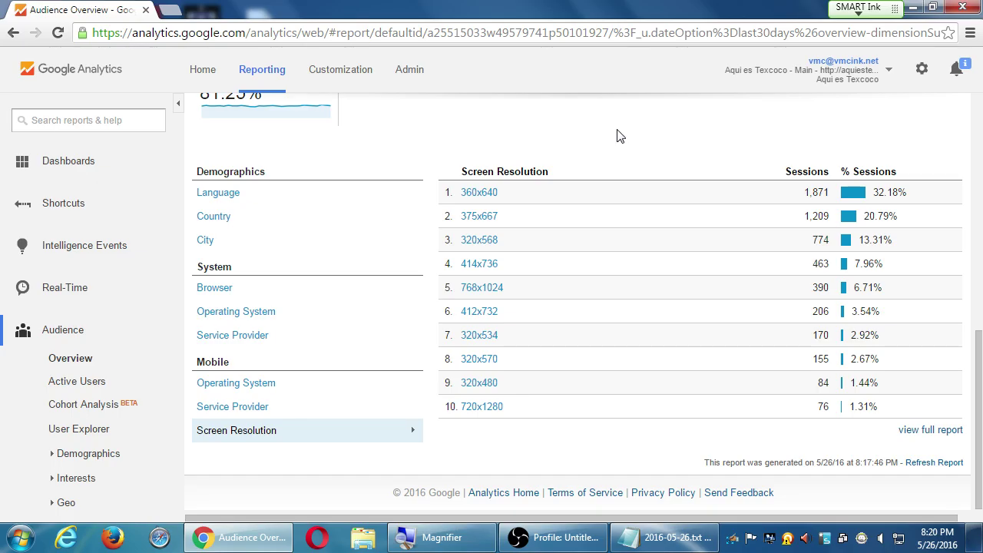
pyautogui.scroll(10, 526, 149)
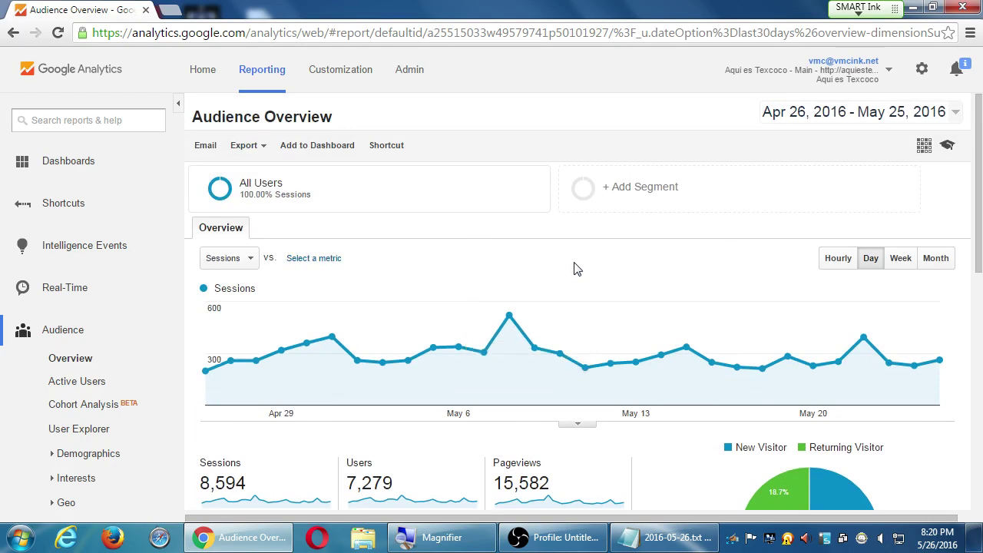
pyautogui.press('super+plus')
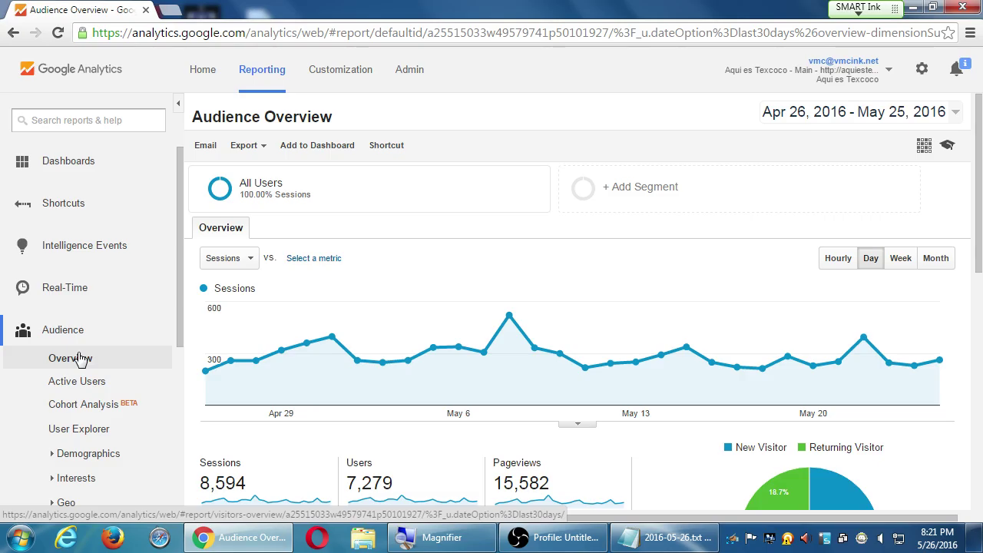
# Bring the OBS 'Profile: Untitled' window in front of the analytics report
pyautogui.click(577, 543)
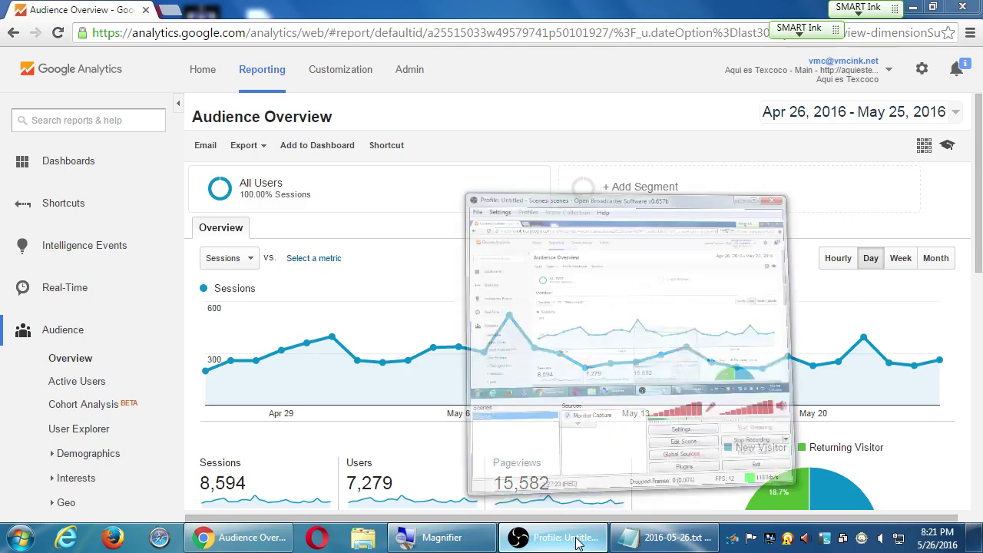